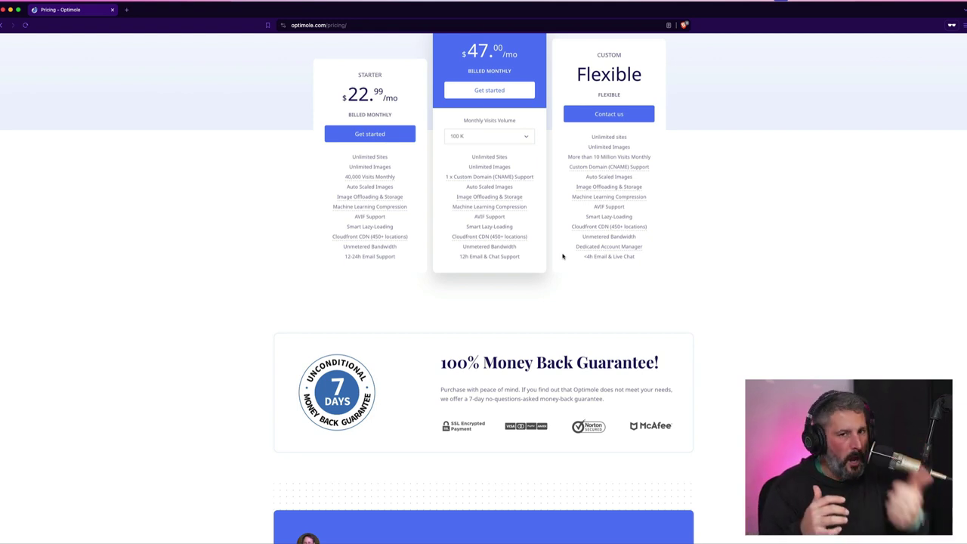
Review the Optimole pricing plans, the plugin's dashboard statistics and its connection options
scroll(533, 250, up, 1)
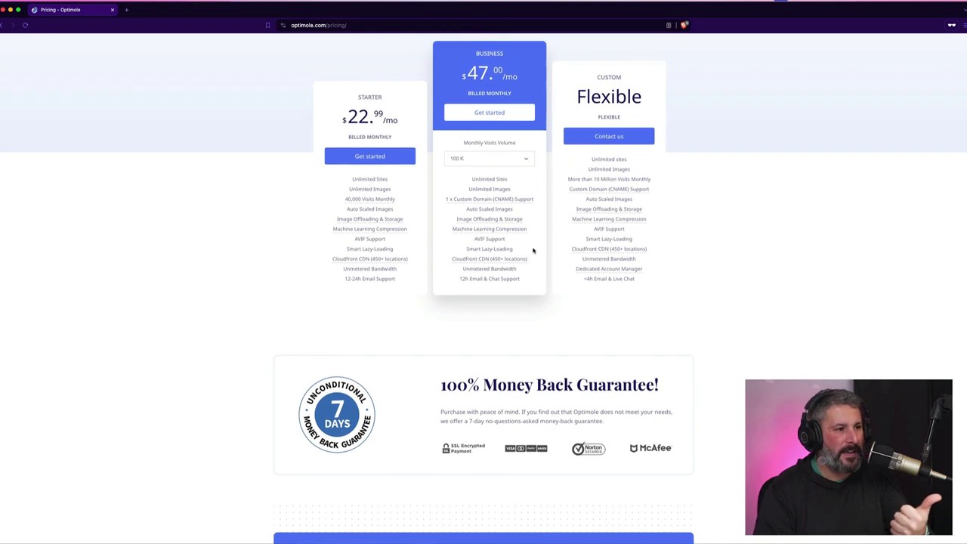
scroll(533, 250, up, 5)
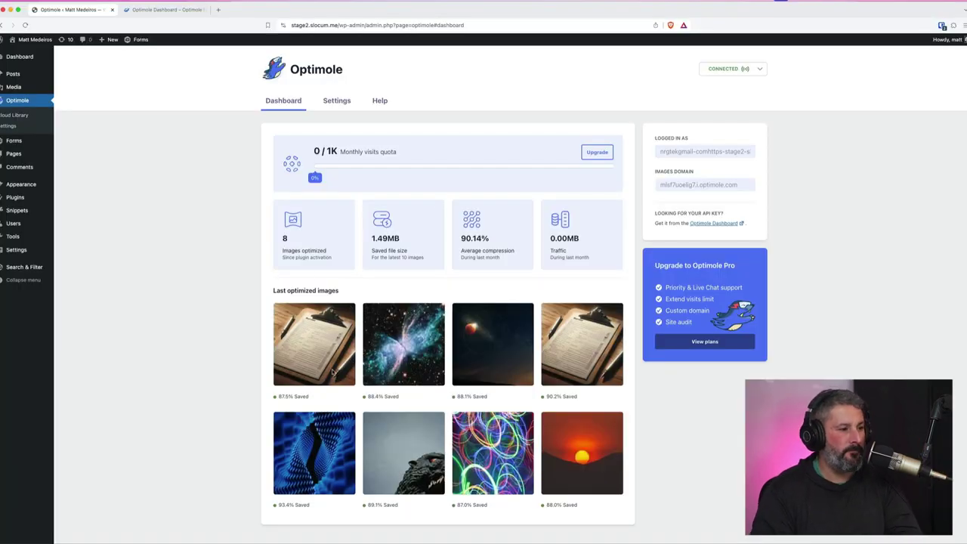
scroll(314, 380, down, 1)
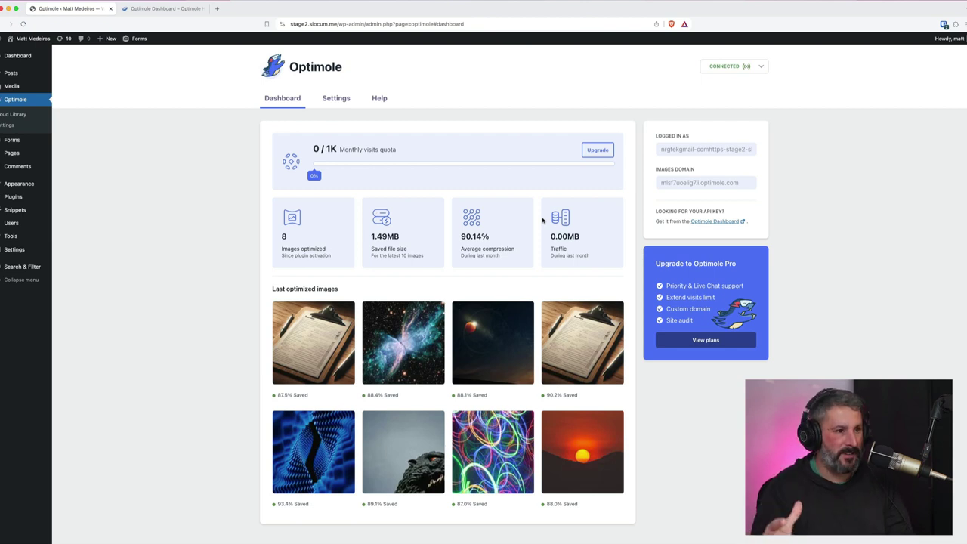
click(746, 68)
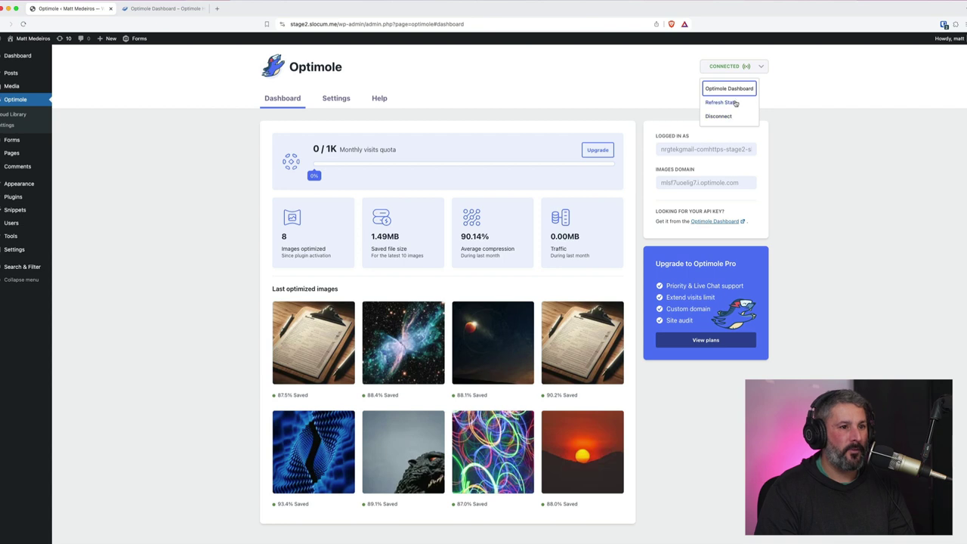
click(760, 83)
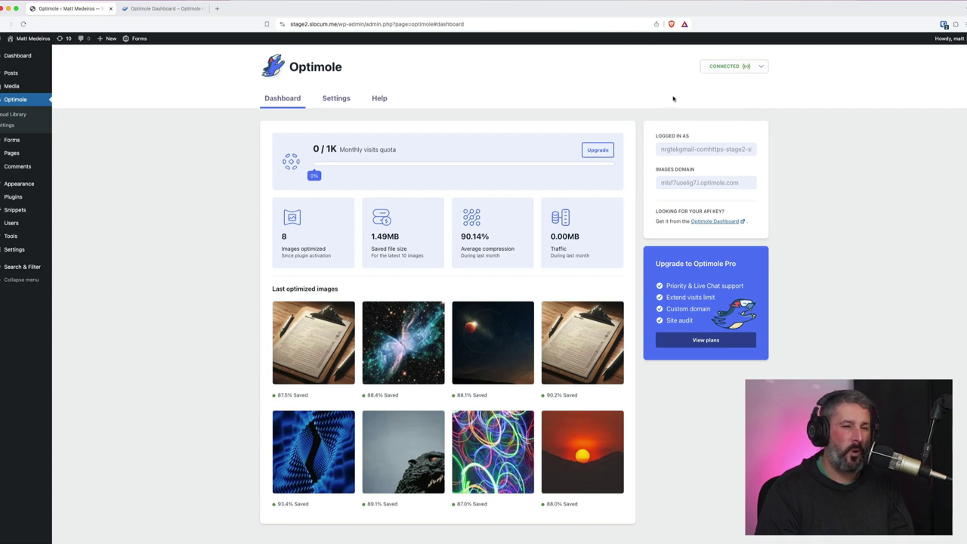
Enable the Optimole badge in the plugin's general settings and save the changes
click(335, 99)
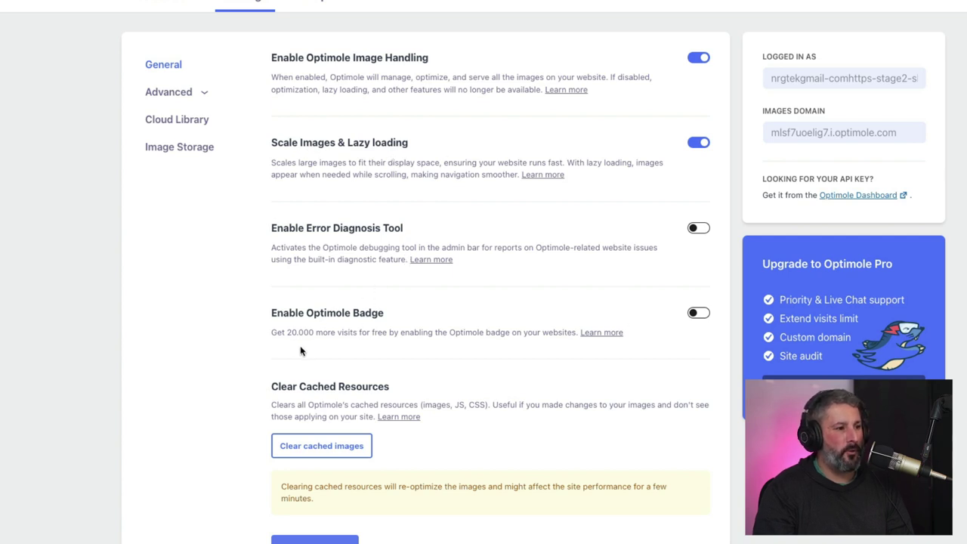
click(697, 316)
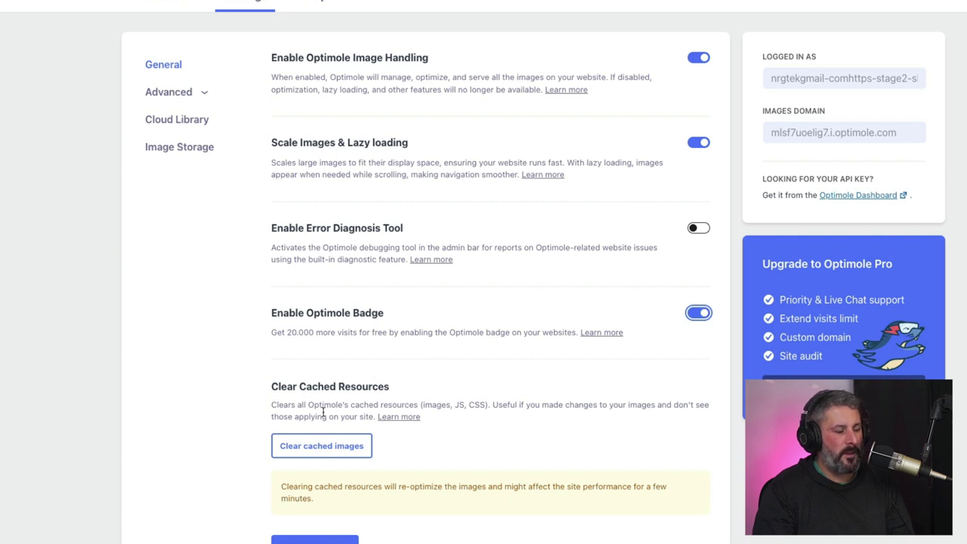
click(314, 540)
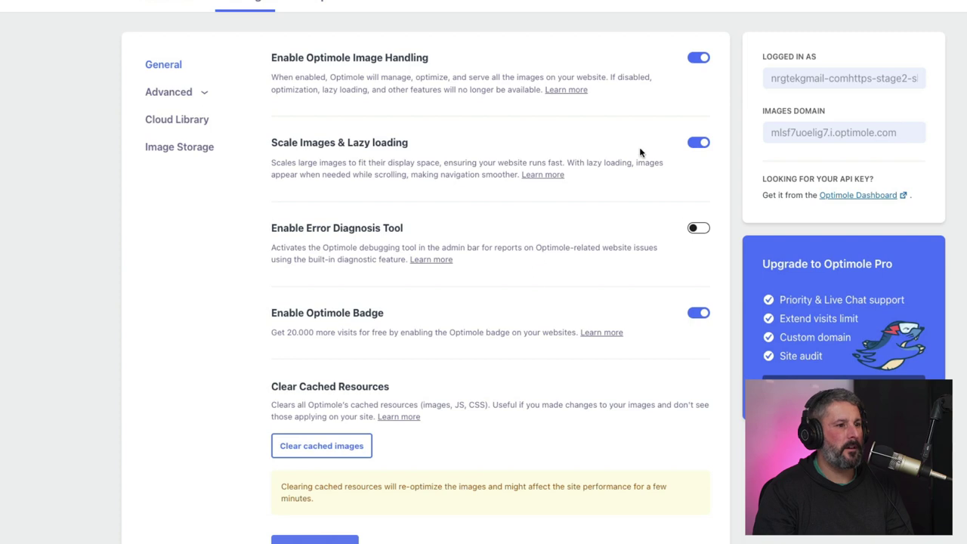
Review the advanced plugin settings for compression, resizing, lazy loading and exclusions
click(201, 93)
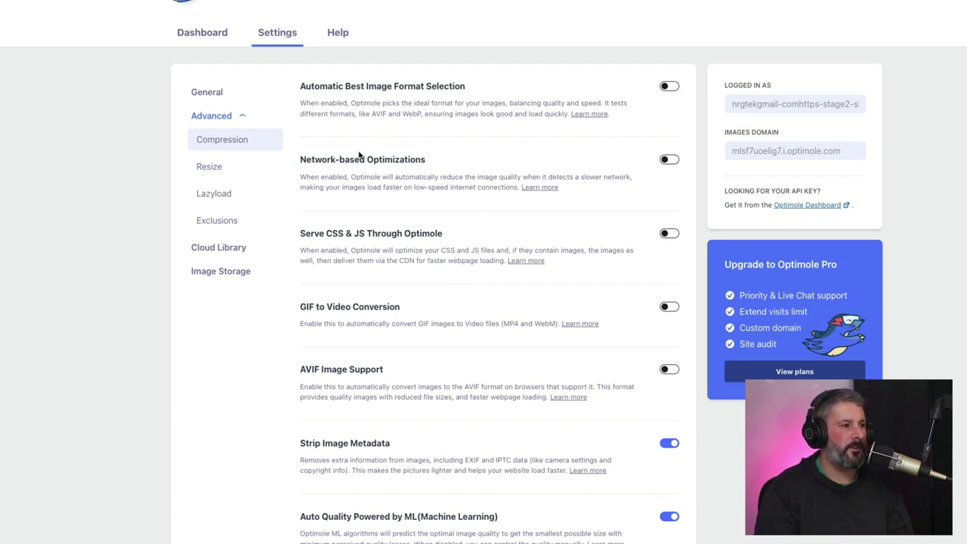
click(234, 168)
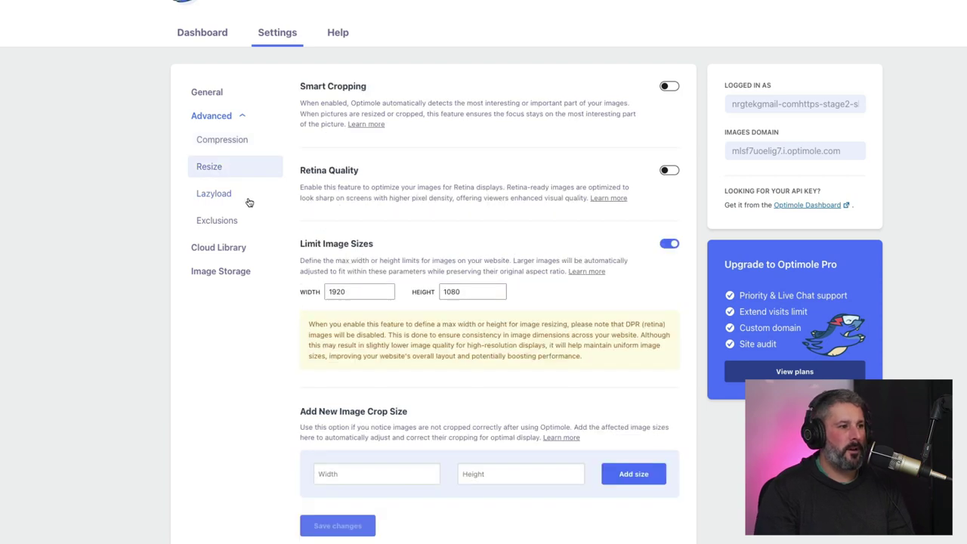
click(226, 195)
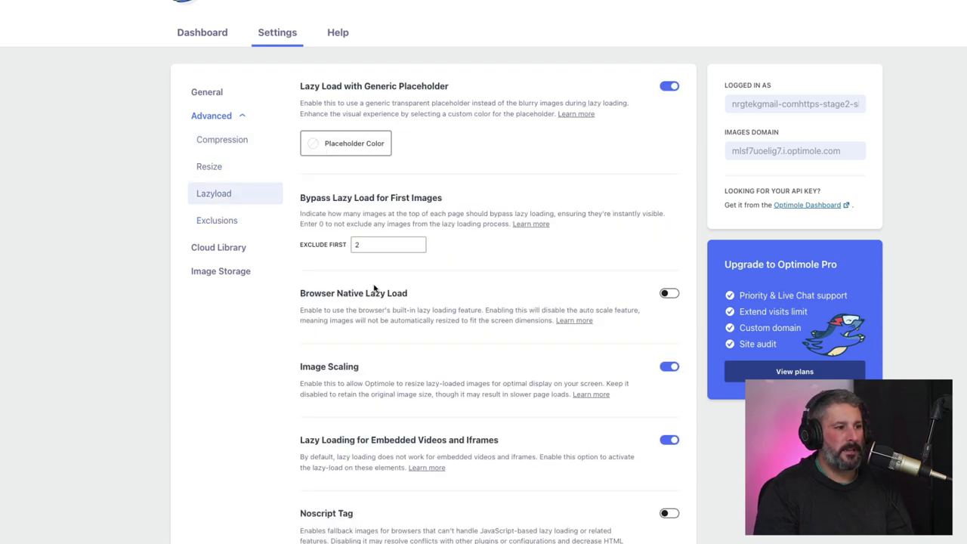
scroll(488, 336, down, 2)
scroll(477, 337, down, 1)
scroll(423, 331, up, 3)
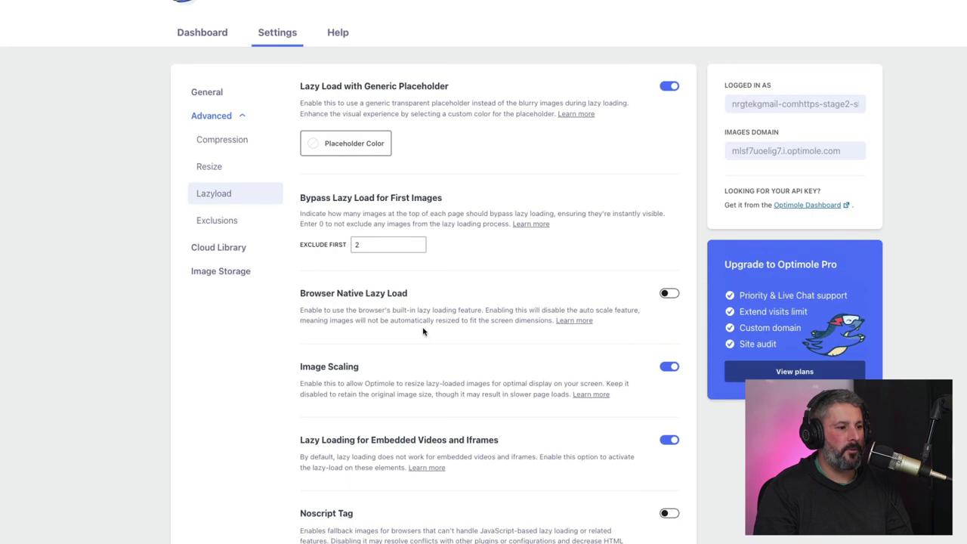
click(241, 222)
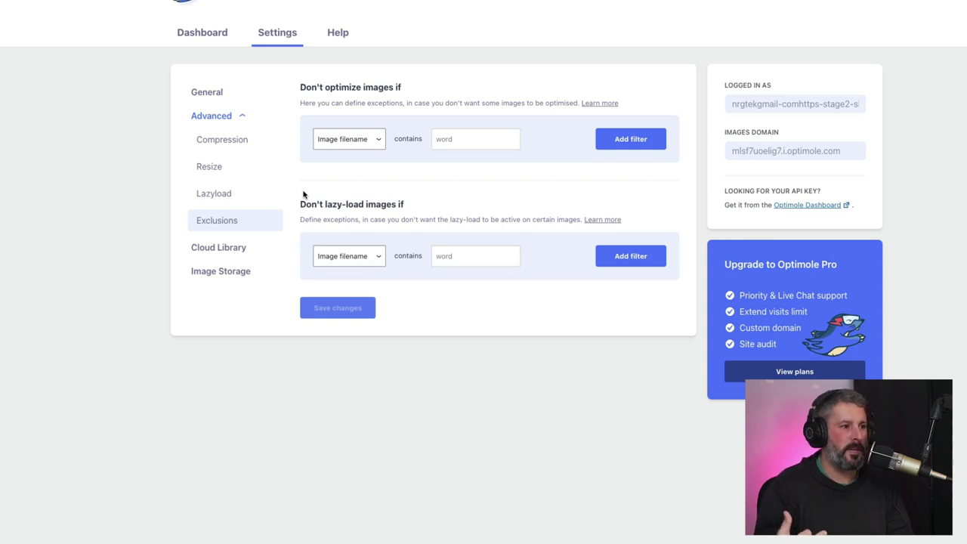
Check the plugin's Cloud Library and Image Storage settings, and return to the general settings
click(243, 246)
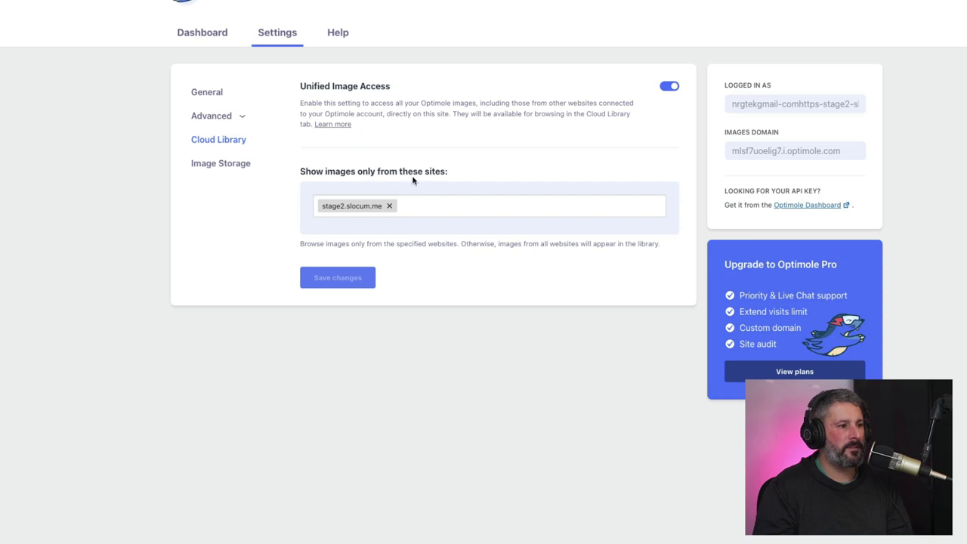
click(206, 164)
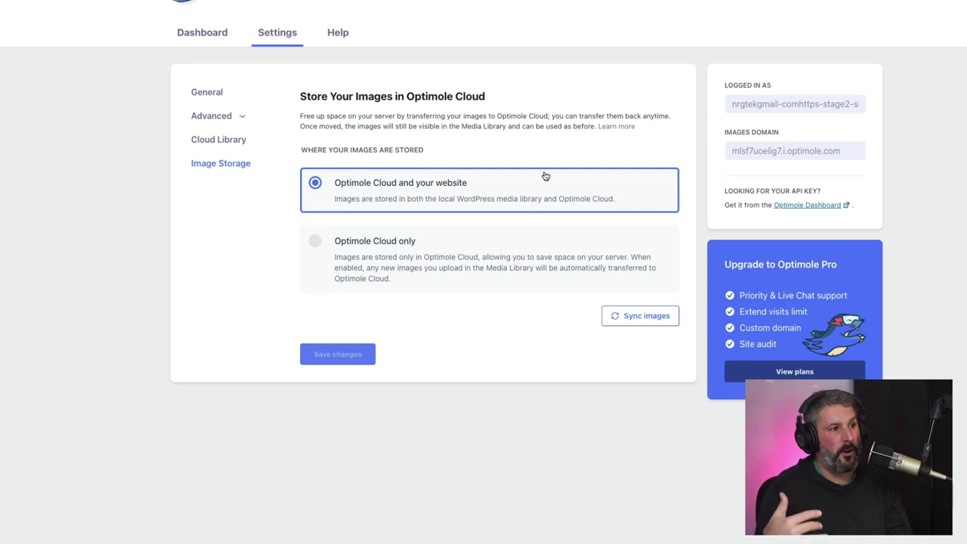
click(204, 93)
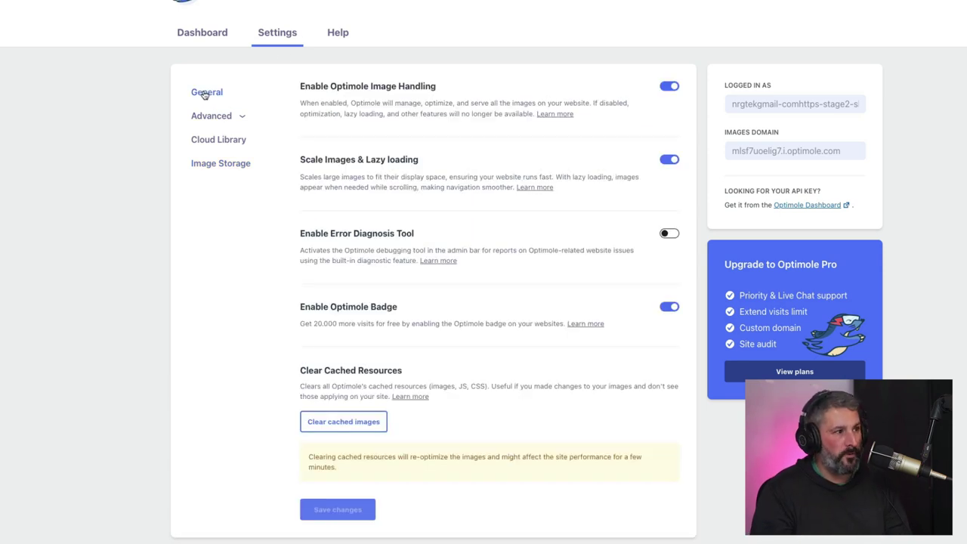
Switch to the Optimole cloud dashboard and browse its image library by folders
click(180, 9)
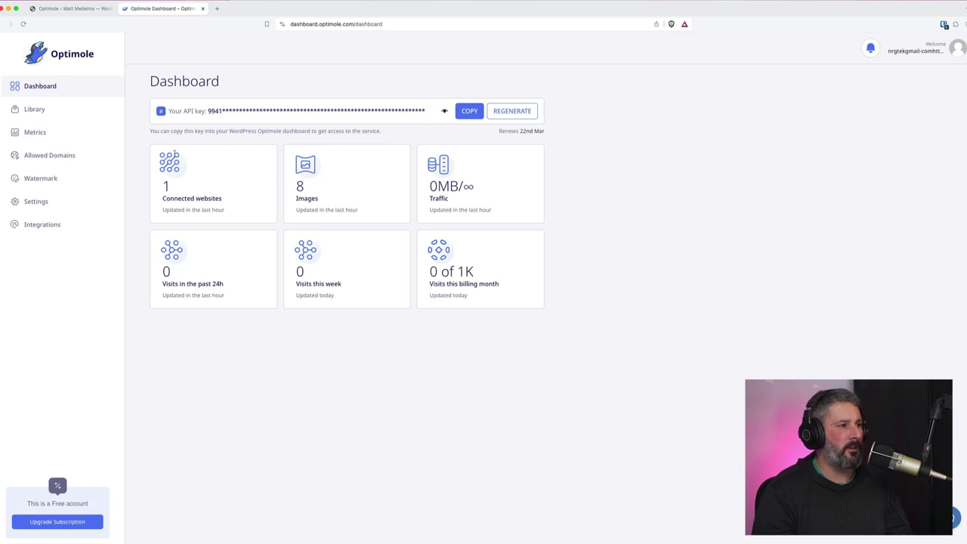
click(59, 114)
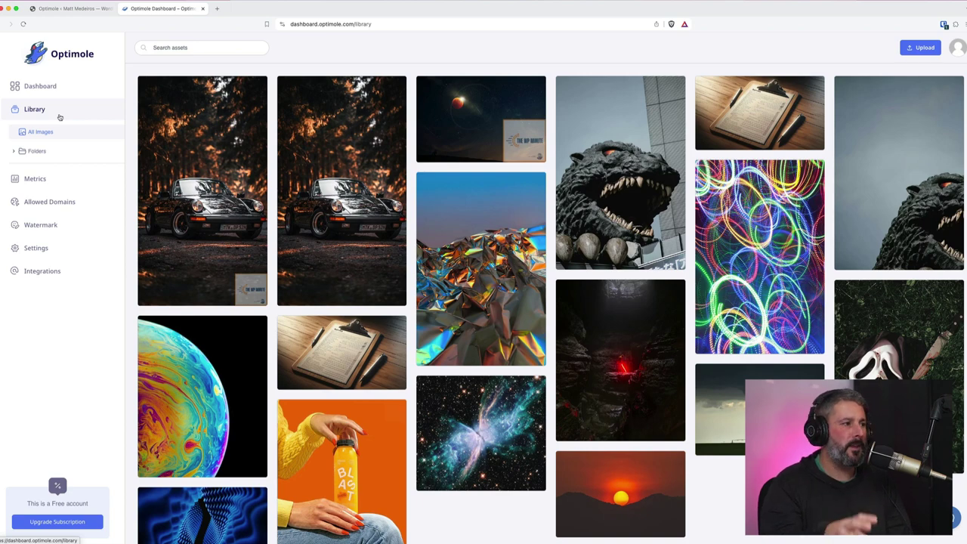
click(44, 150)
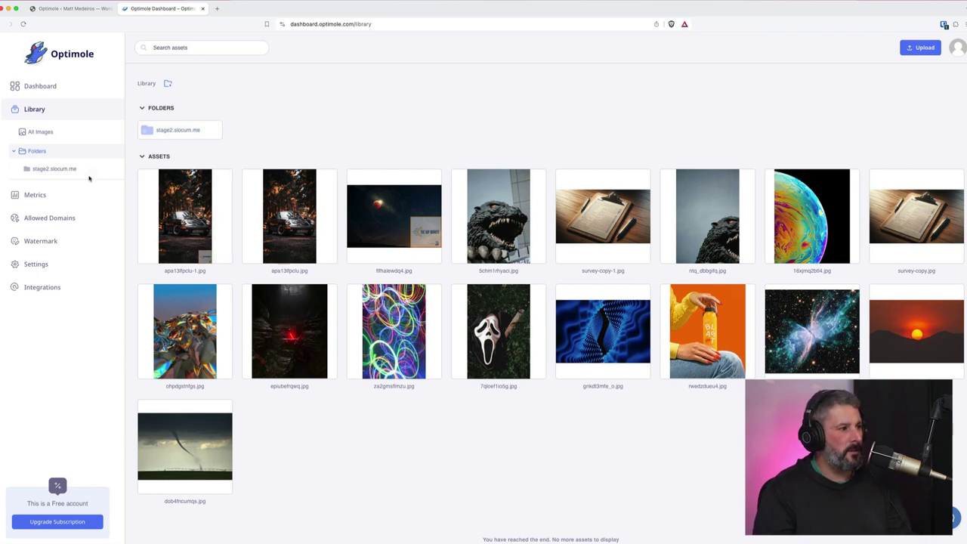
Look through the cloud account's metrics, allowed domains and watermark pages
click(77, 203)
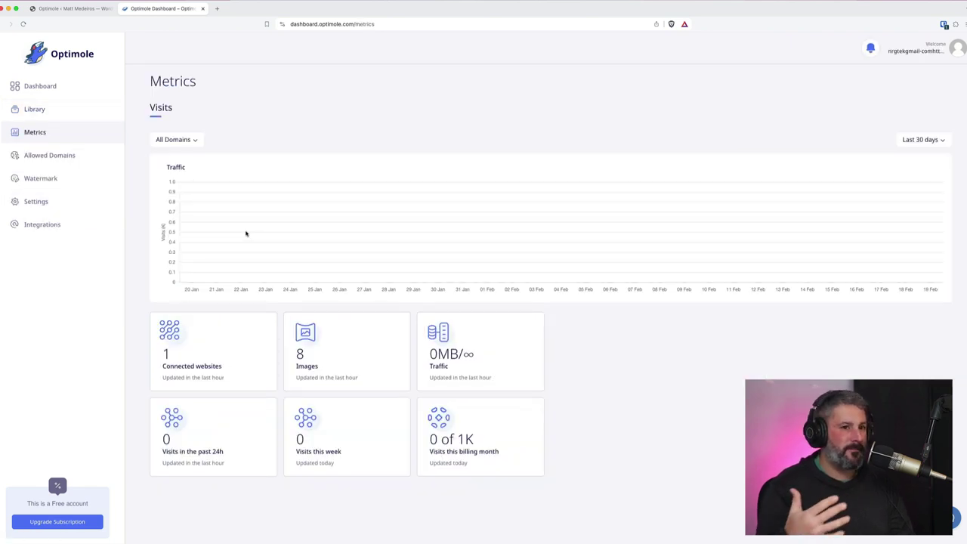
click(77, 160)
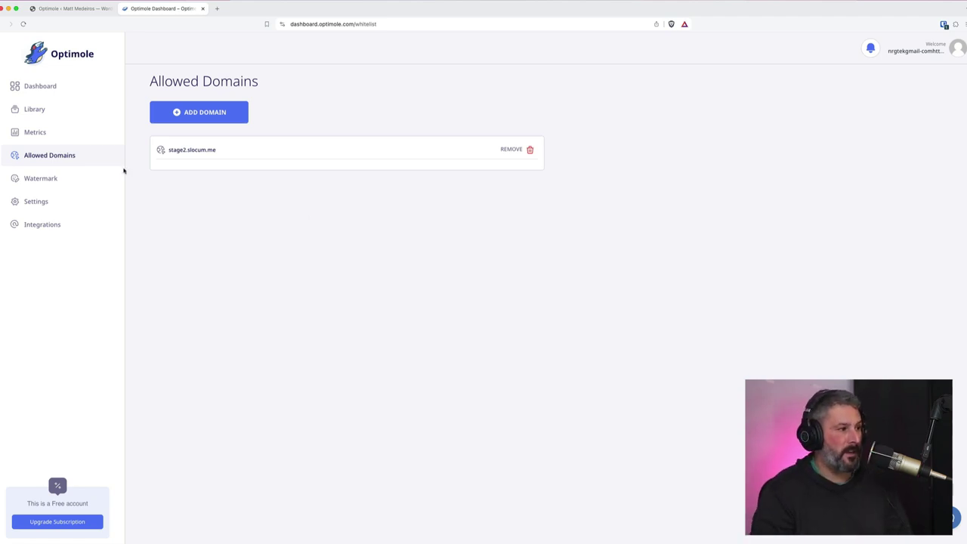
click(85, 178)
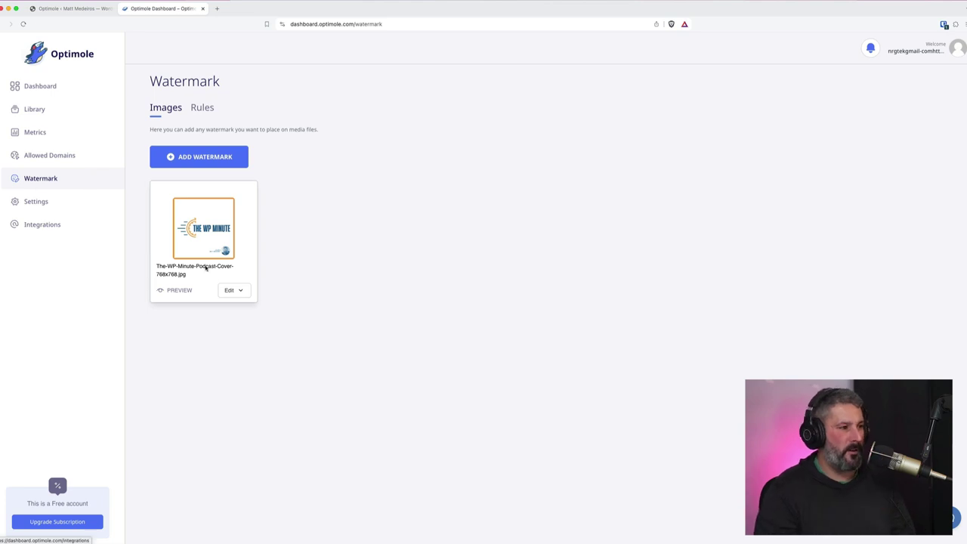
Open the watermarked car image from the library, center its watermark and set the watermark scale to 0.15
click(50, 110)
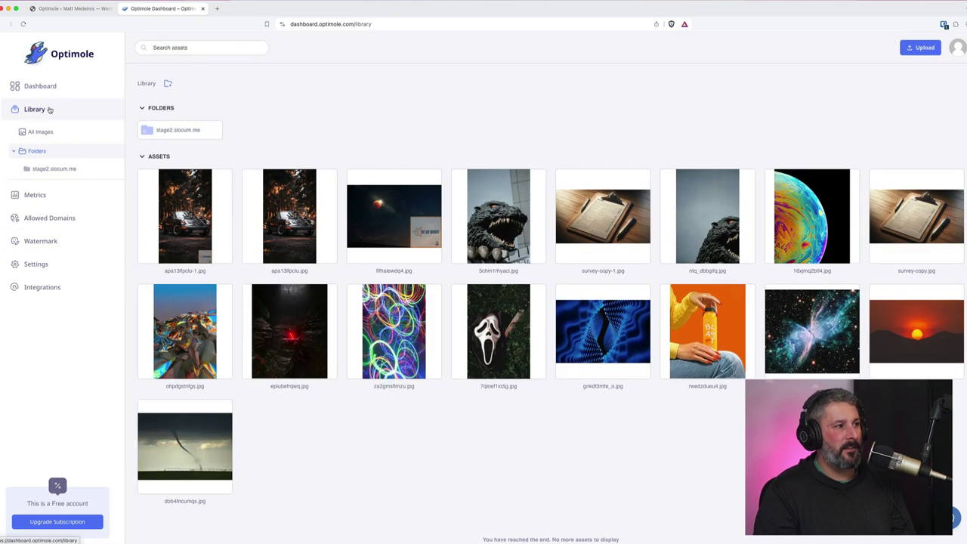
click(190, 253)
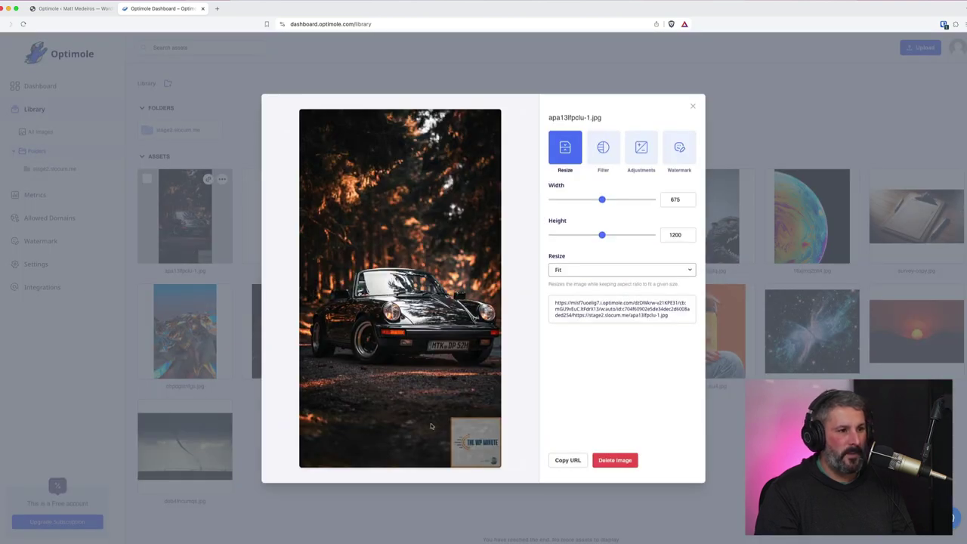
click(679, 148)
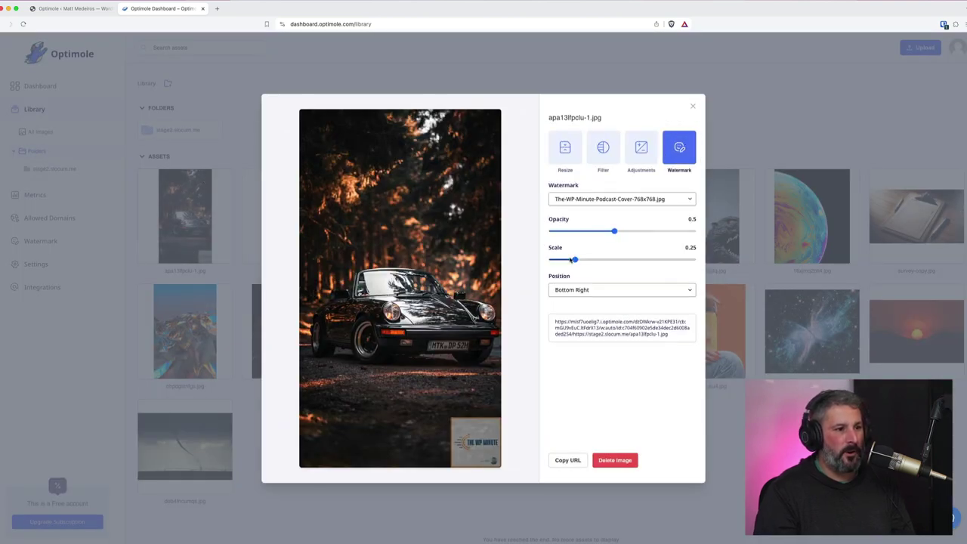
drag(572, 260, 654, 261)
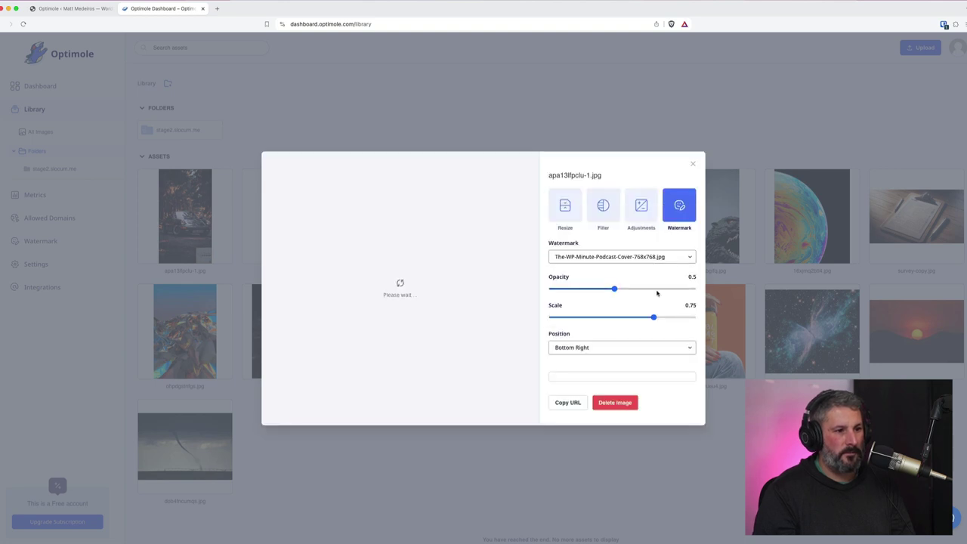
click(608, 291)
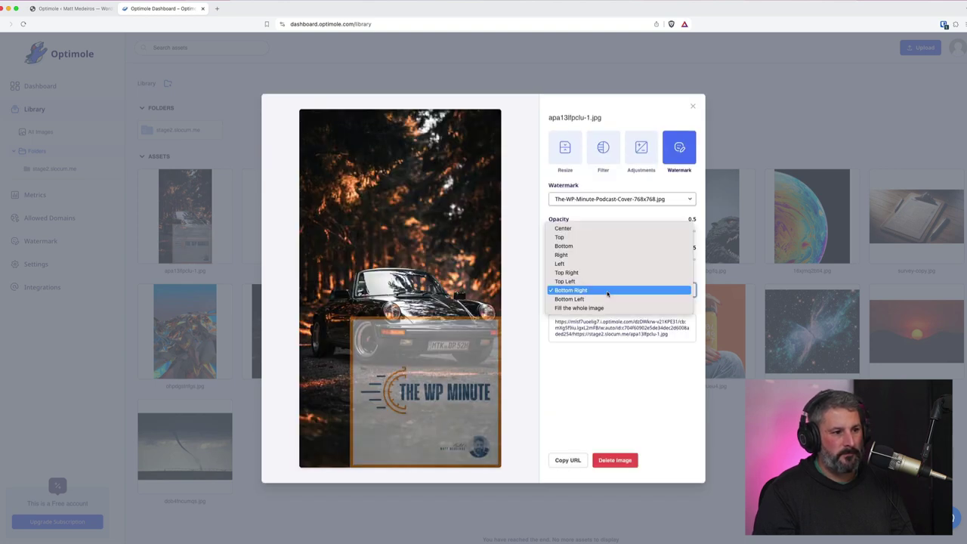
key(Escape)
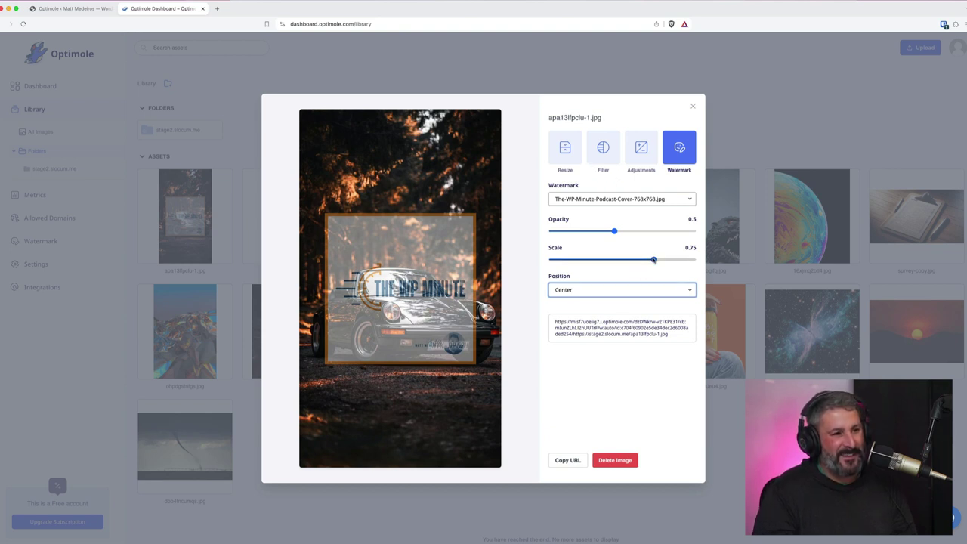
drag(653, 259, 561, 259)
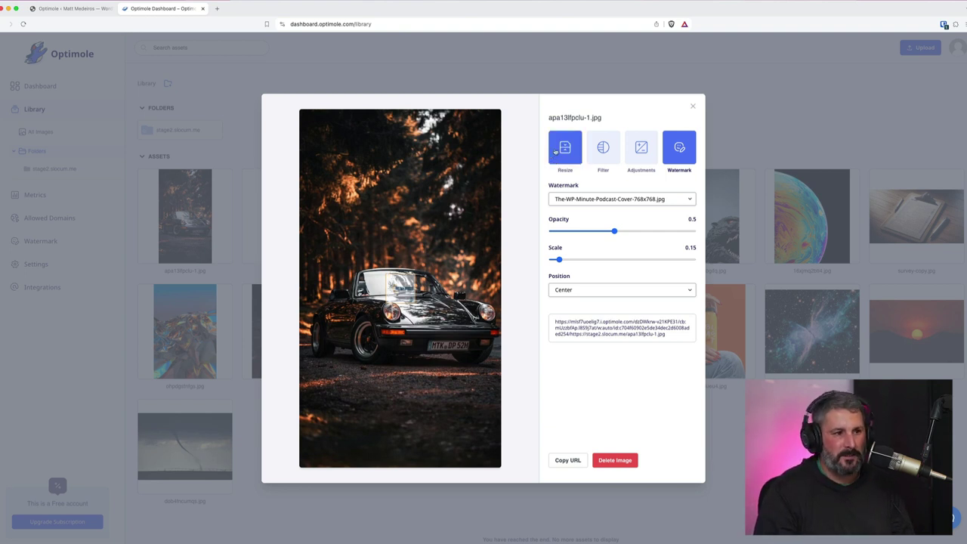
Check the car image's filter options and set its contrast and saturation to 0
click(601, 149)
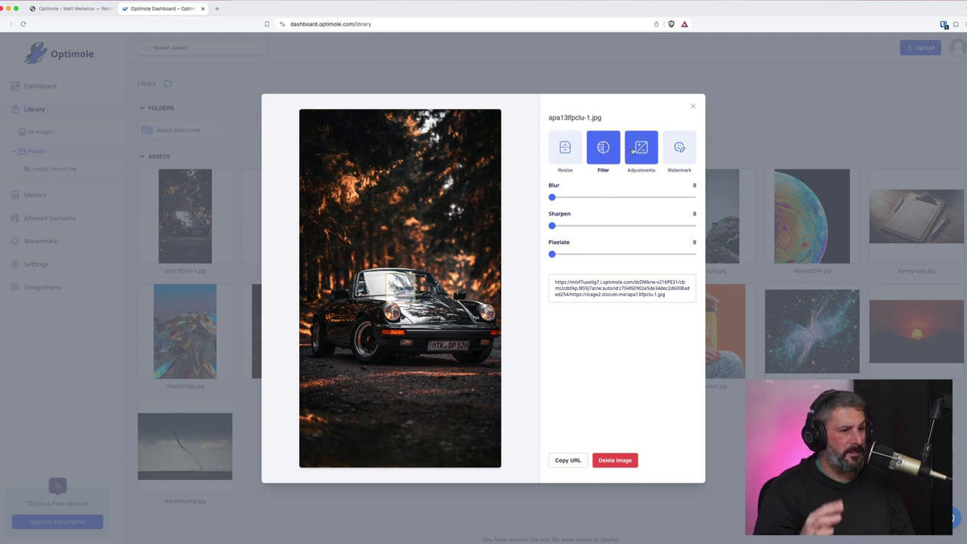
click(634, 151)
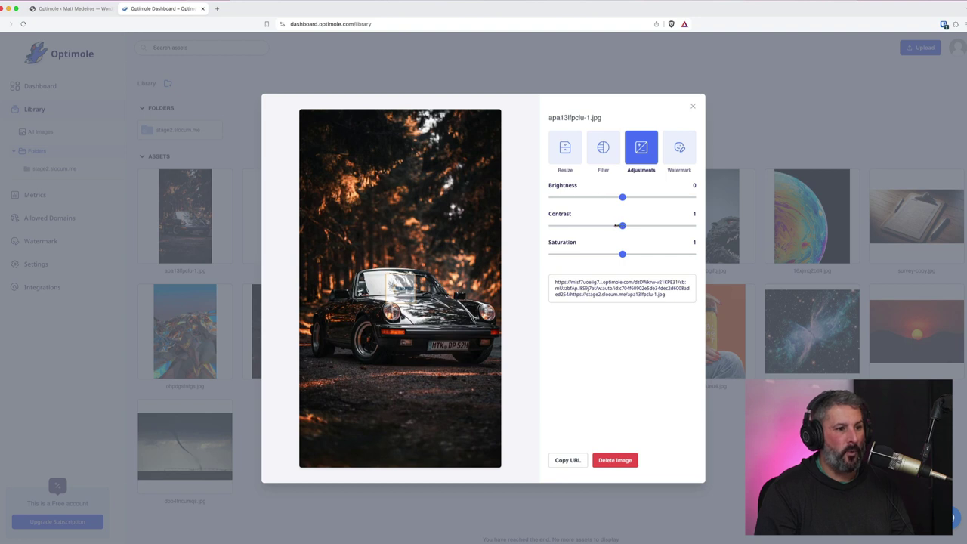
drag(618, 225, 552, 225)
drag(622, 254, 560, 254)
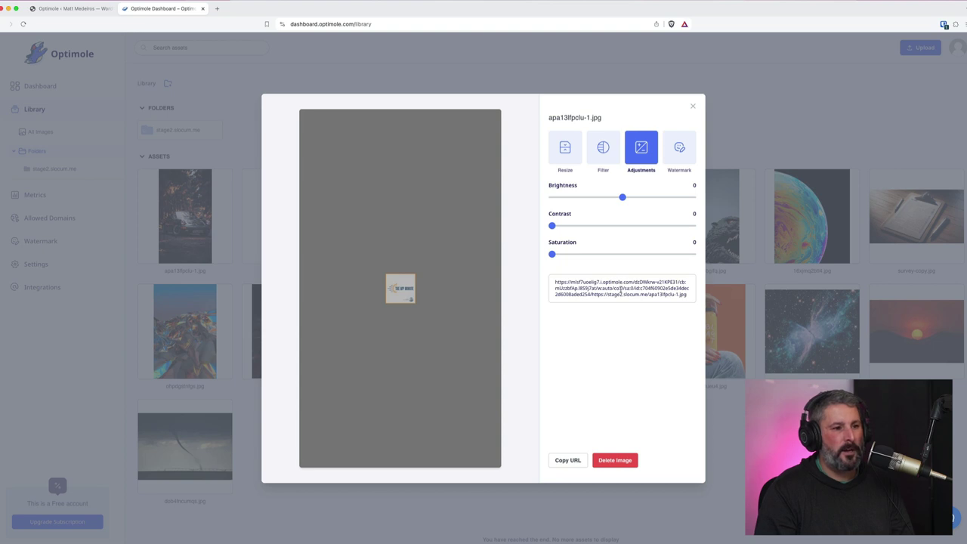
Remove the watermark from the car image by choosing no watermark
click(679, 147)
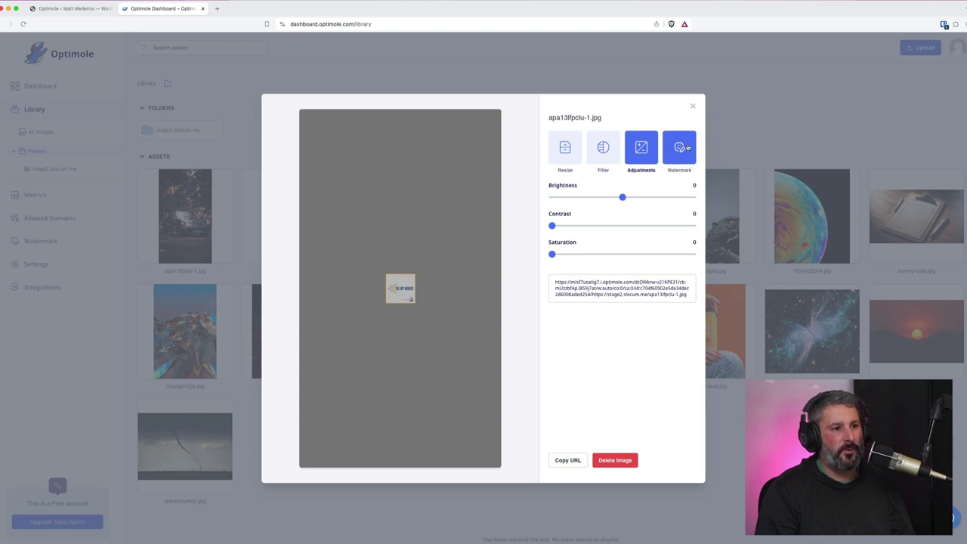
click(644, 199)
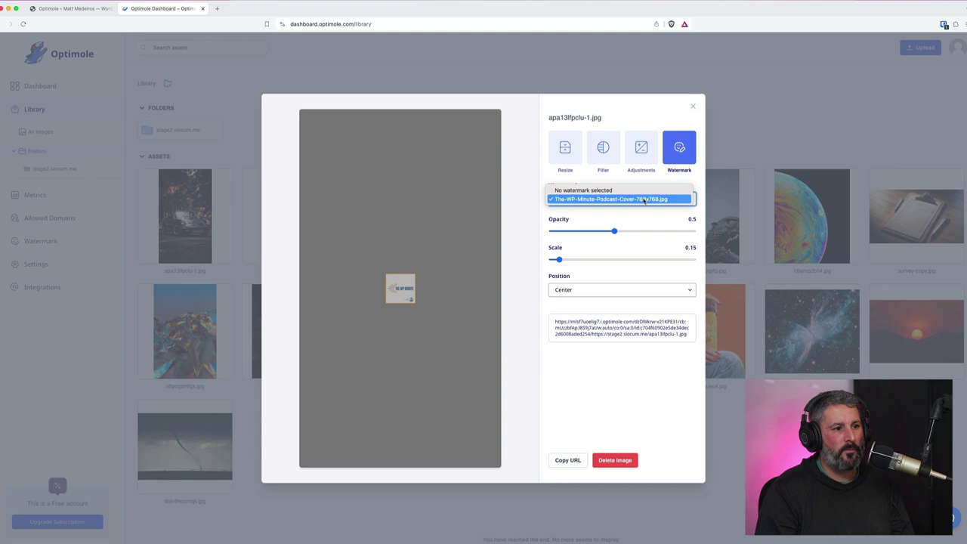
click(627, 190)
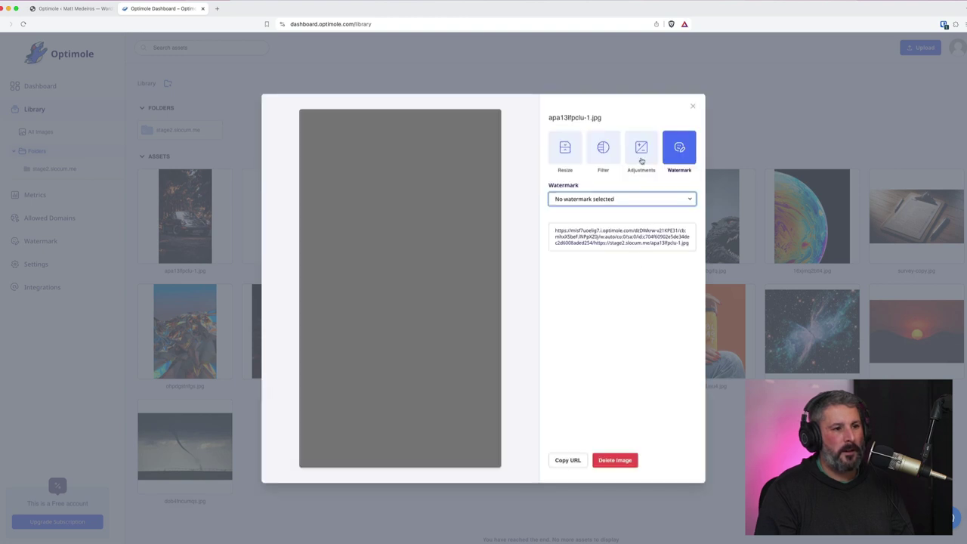
Adjust the car image to brightness -30, contrast 0.5 and saturation 0.7, and close its editor
click(639, 163)
drag(624, 199, 587, 225)
drag(553, 254, 602, 253)
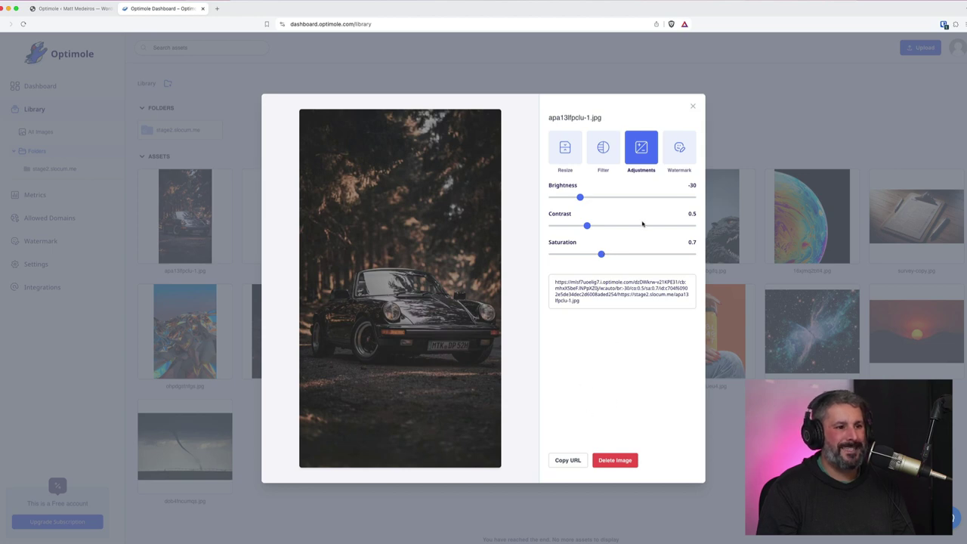
click(693, 108)
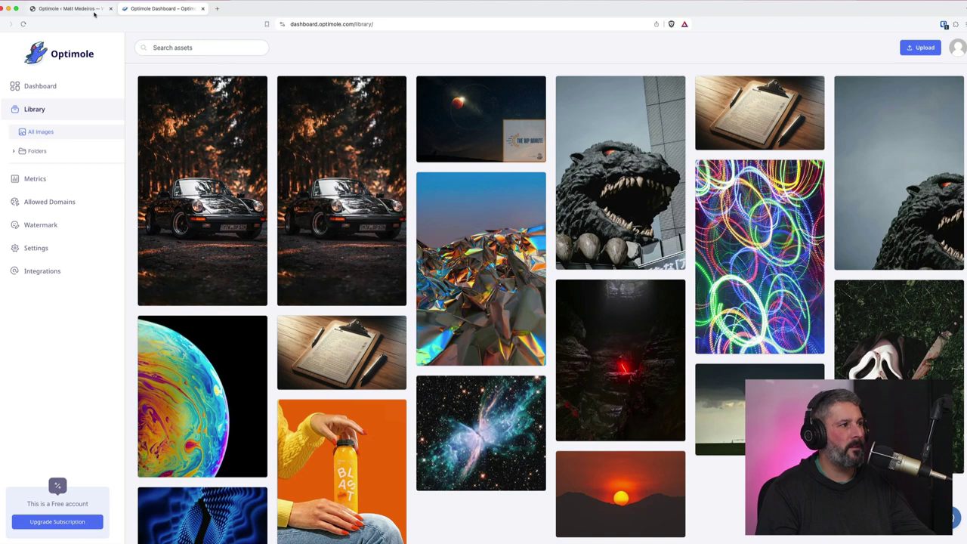
Switch to the WordPress admin and search Instant Images' Unsplash photos for "lambo"
click(90, 9)
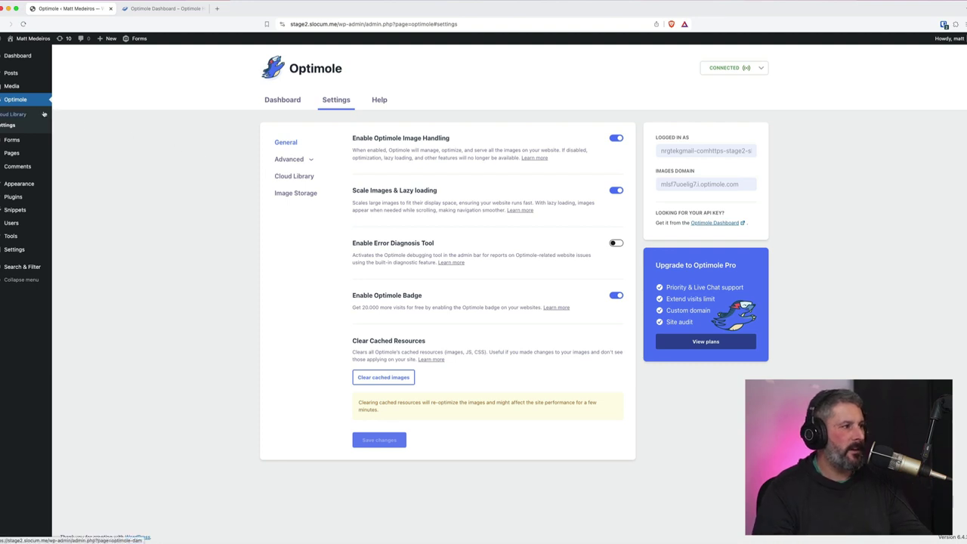
mouse_move(25, 92)
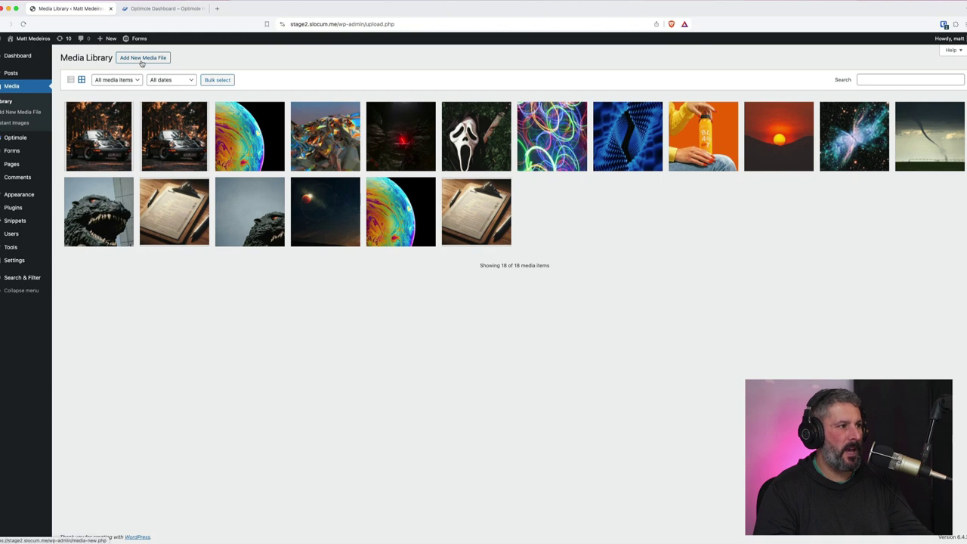
click(31, 123)
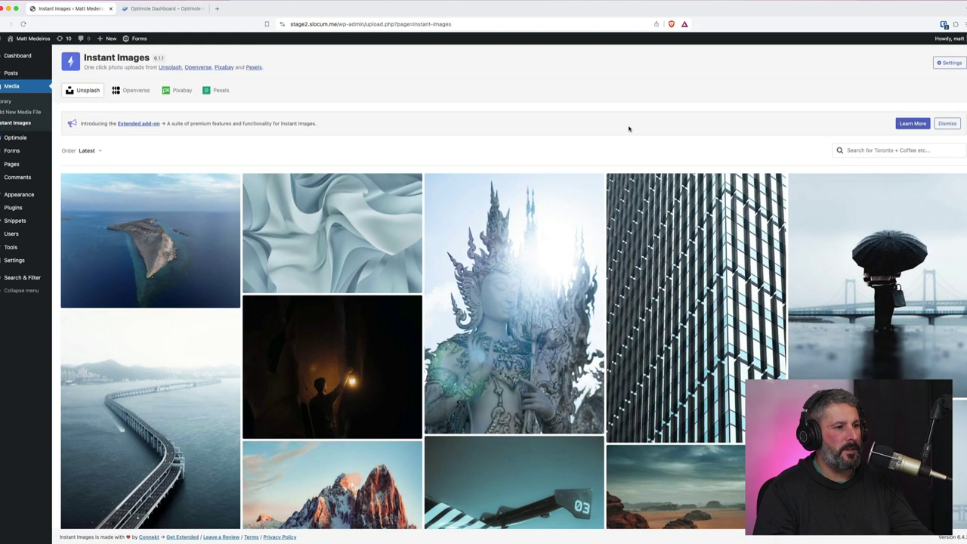
click(859, 152)
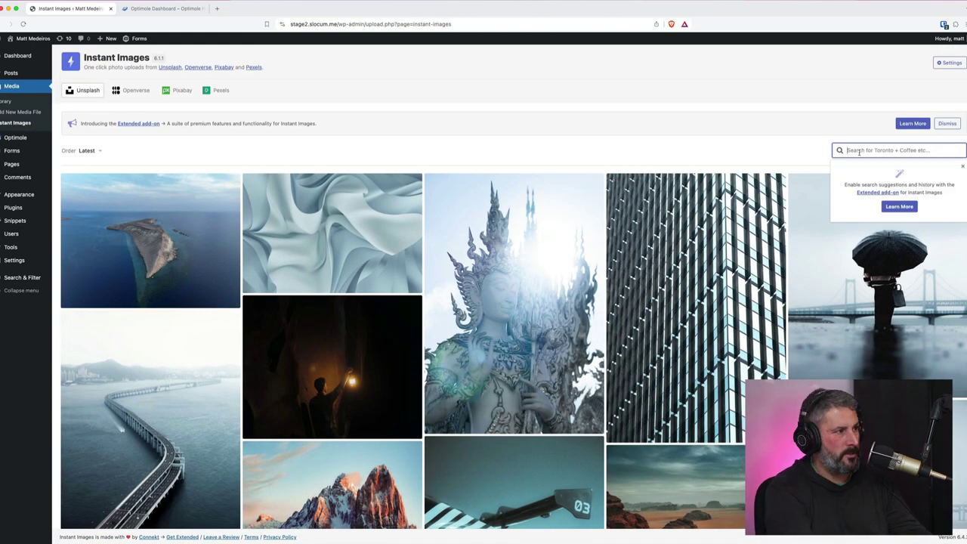
text(lambo)
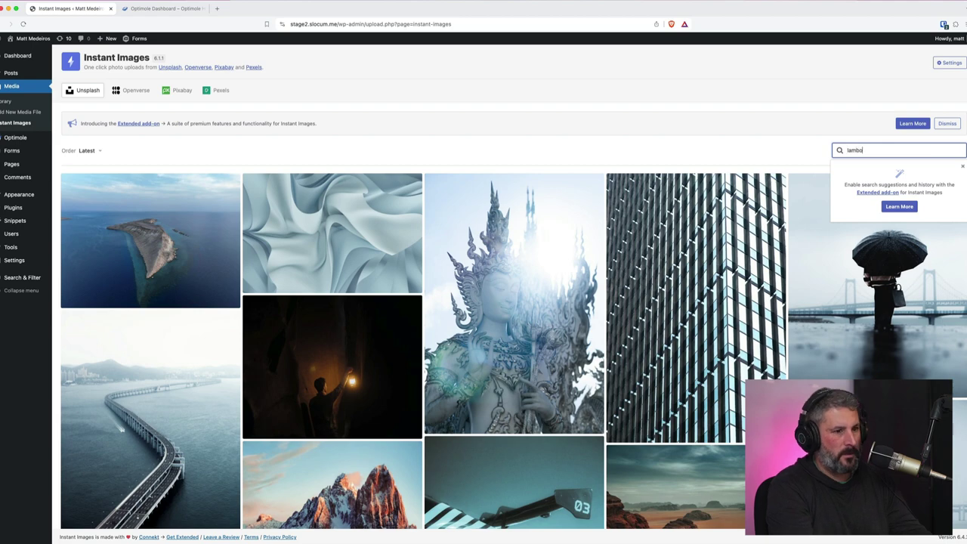
key(Return)
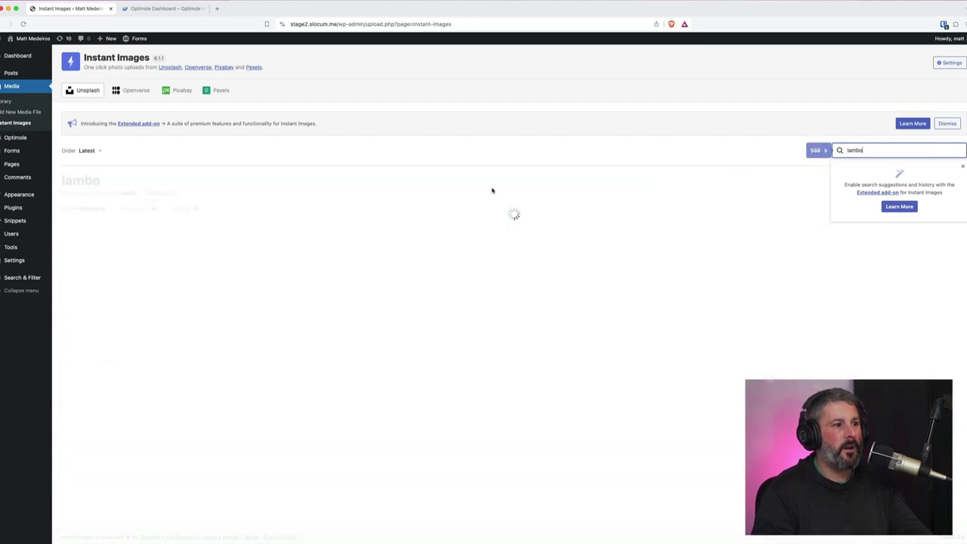
Import the photo of the blue Lamborghini on a black background into the media library
scroll(470, 378, down, 2)
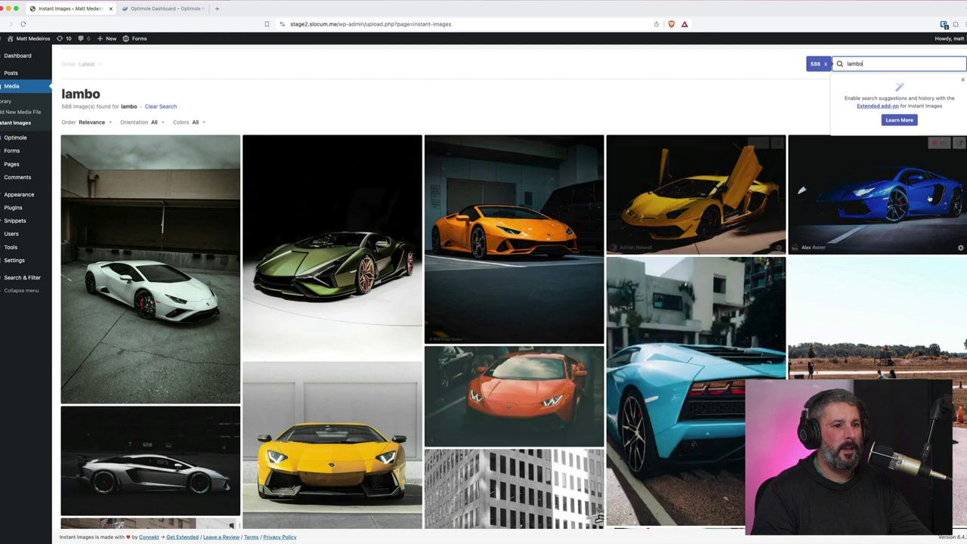
click(903, 196)
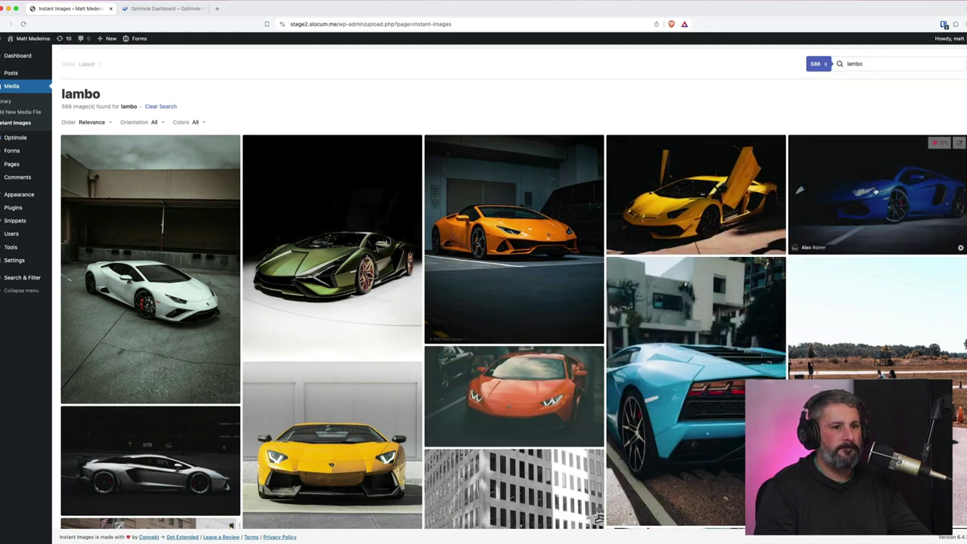
click(875, 192)
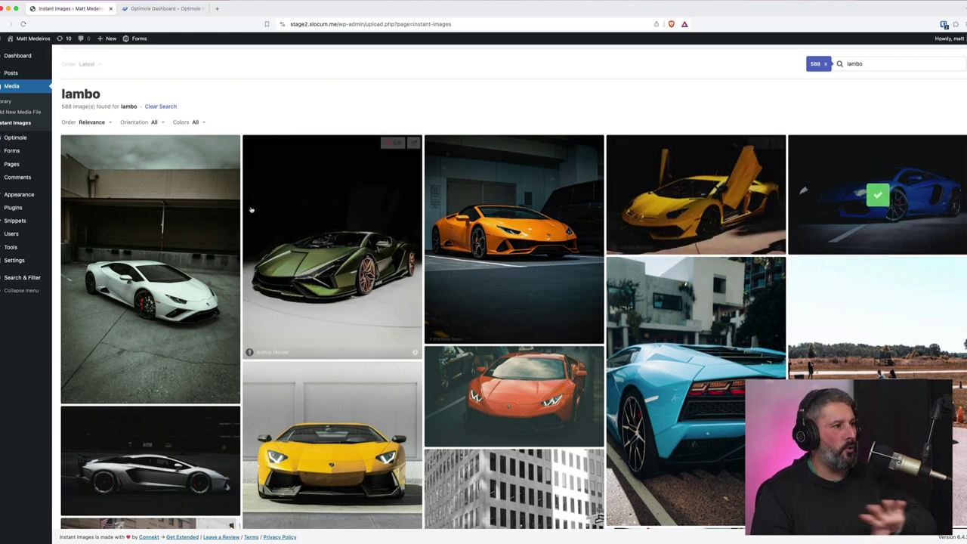
Check the file size of the newly imported blue car photo in its media library attachment details
click(27, 104)
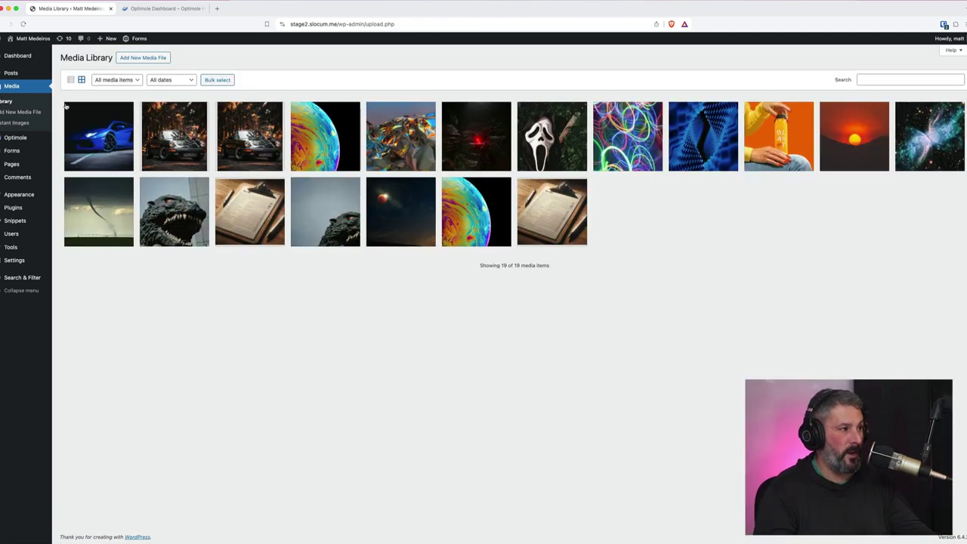
click(95, 161)
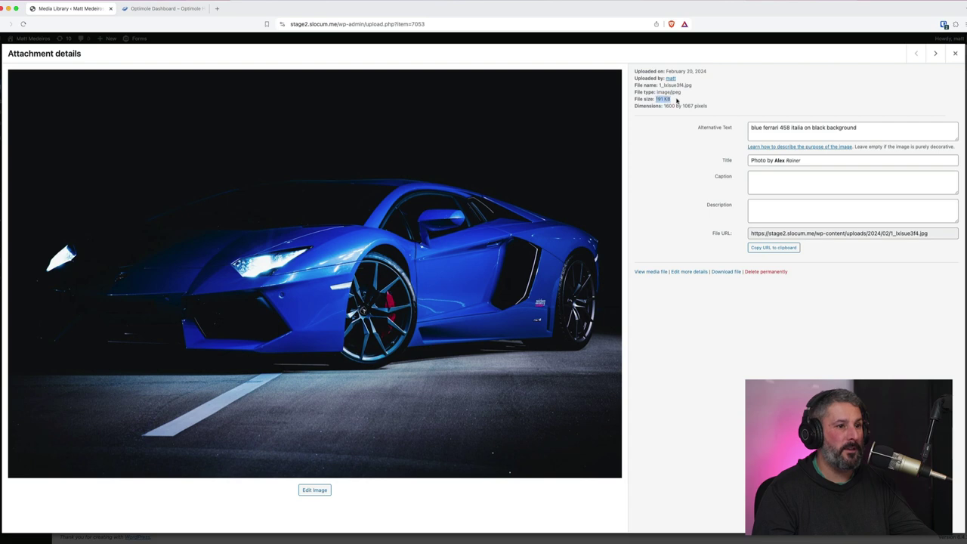
key(Escape)
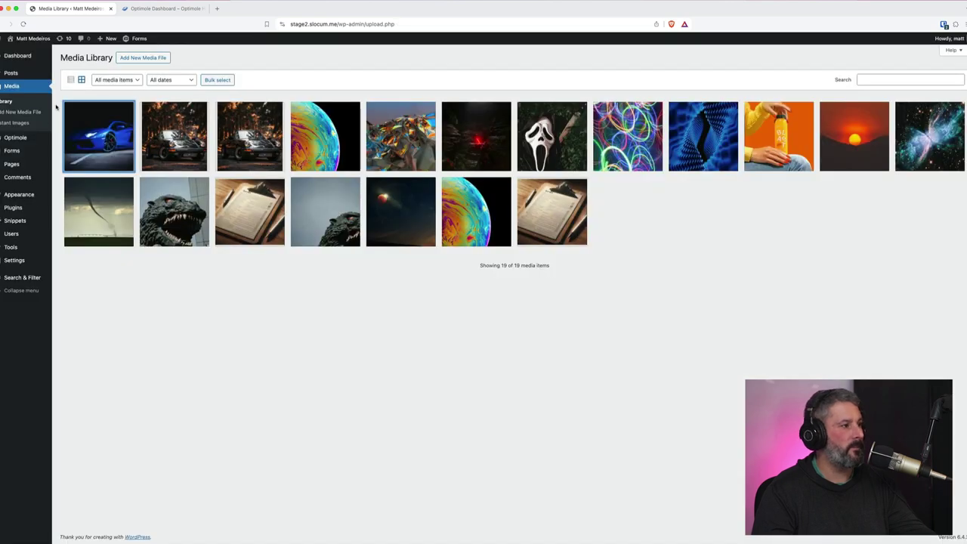
Open the published page that holds the black car image for editing and delete that image
click(72, 165)
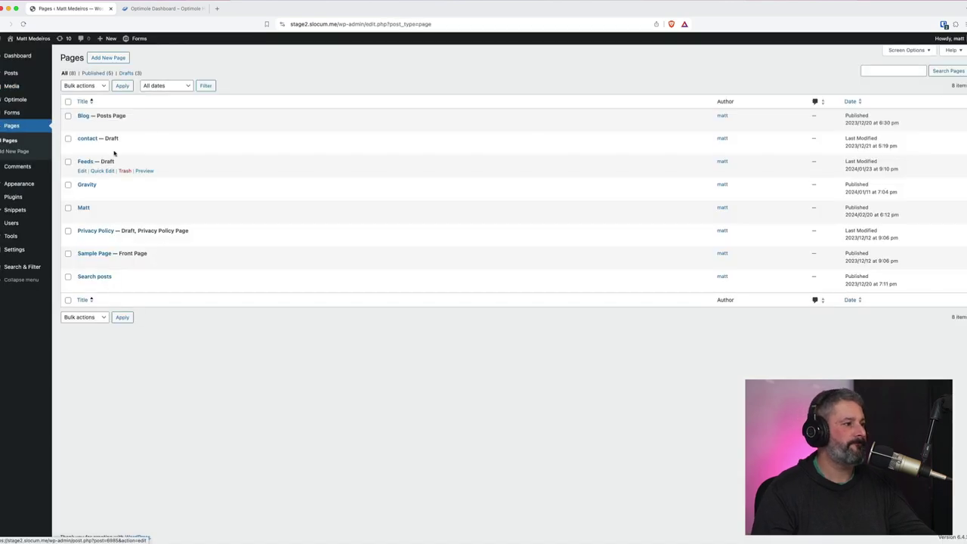
click(81, 216)
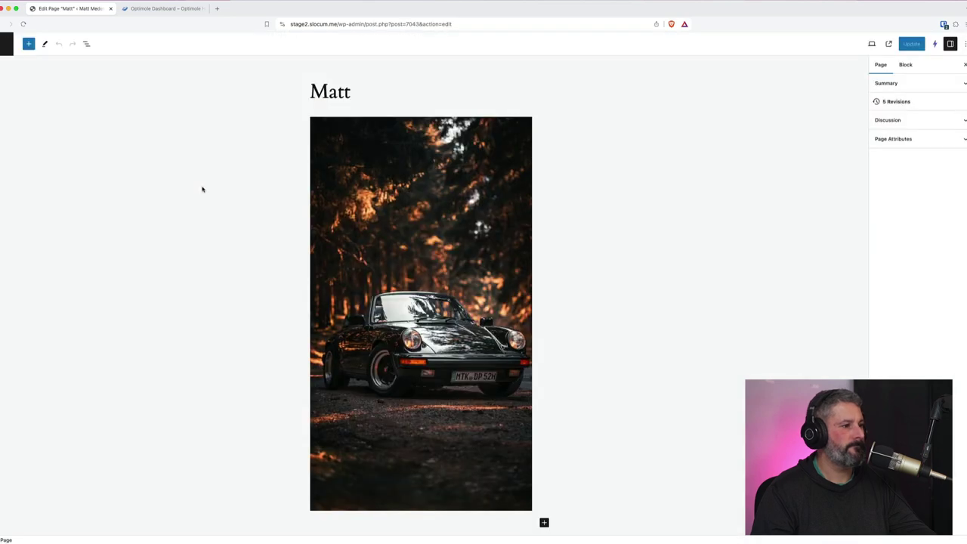
click(342, 183)
key(BackSpace)
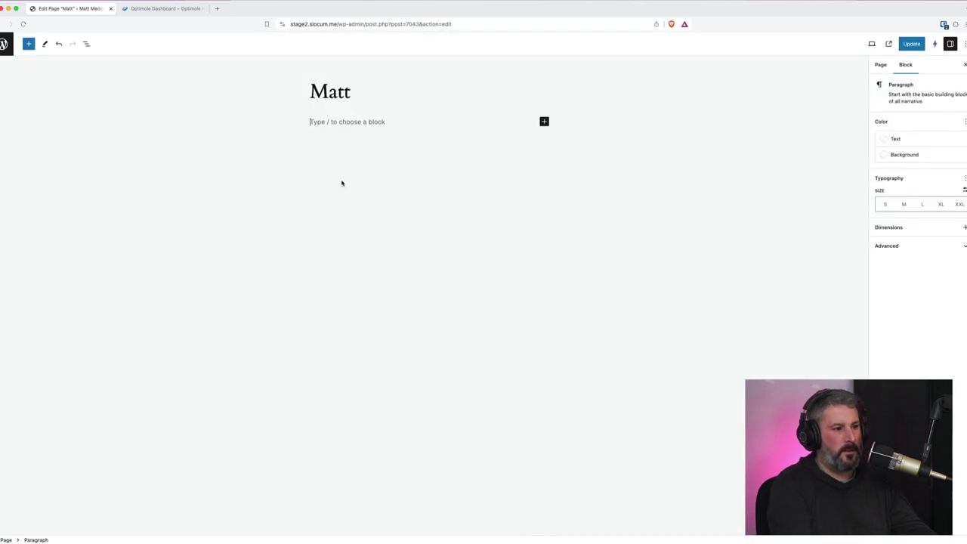
Insert an image block with the blue car photo from the media library and update the page
text(/image)
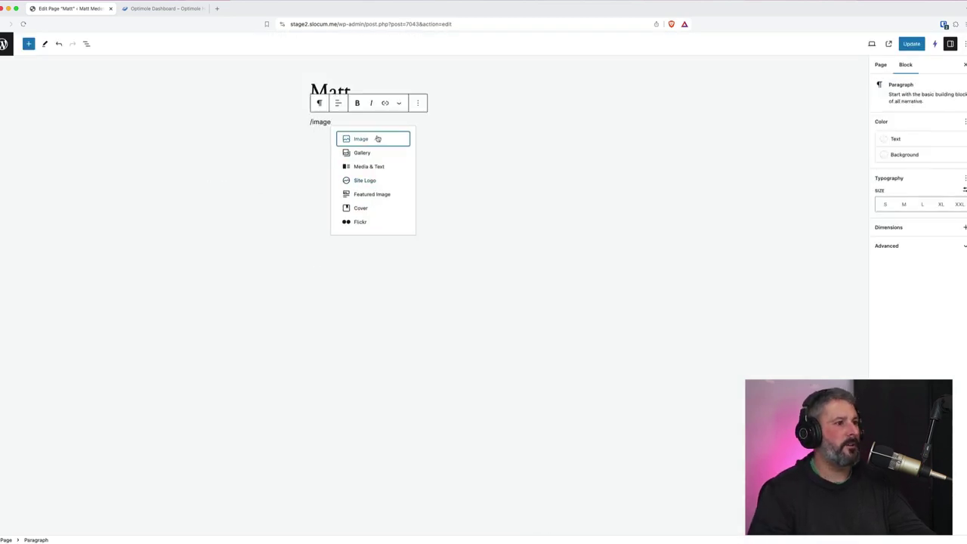
click(378, 139)
click(366, 165)
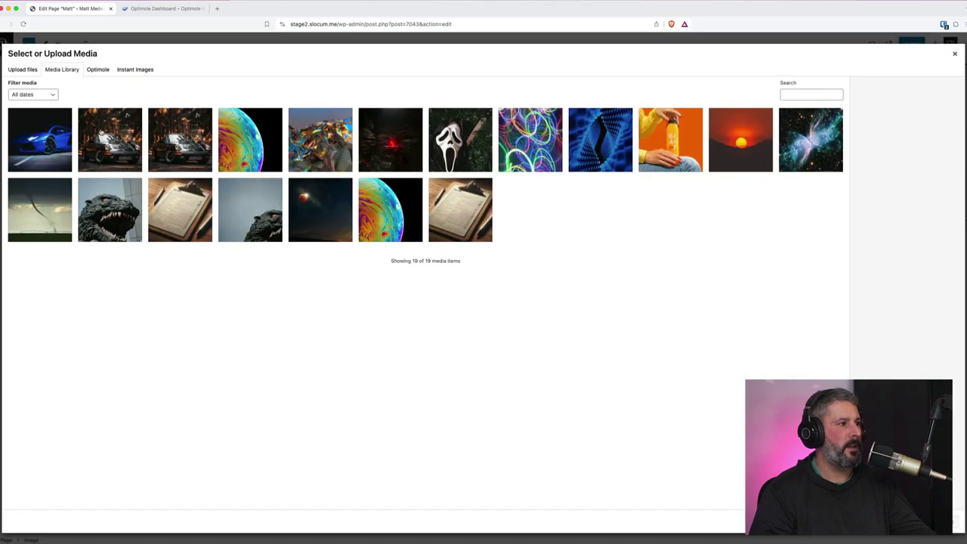
click(60, 133)
click(955, 521)
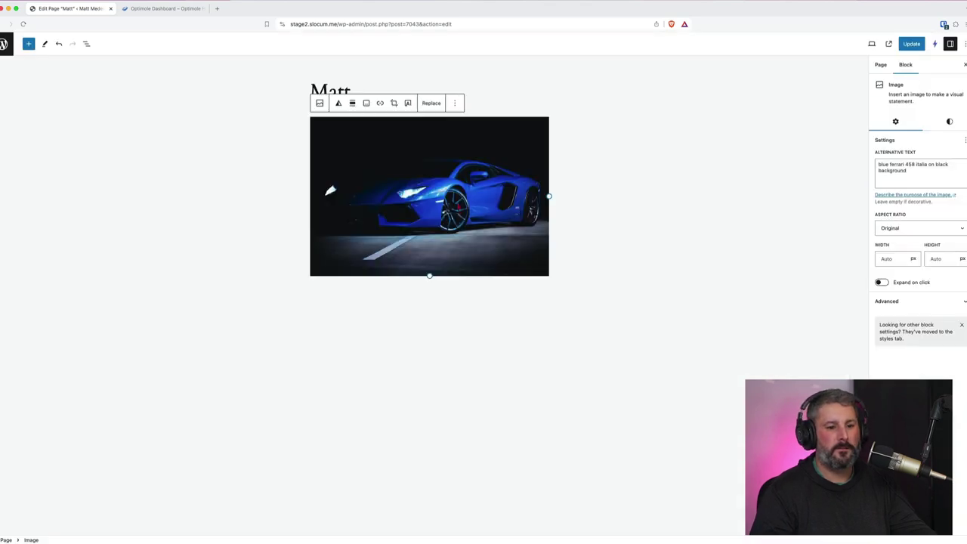
click(906, 44)
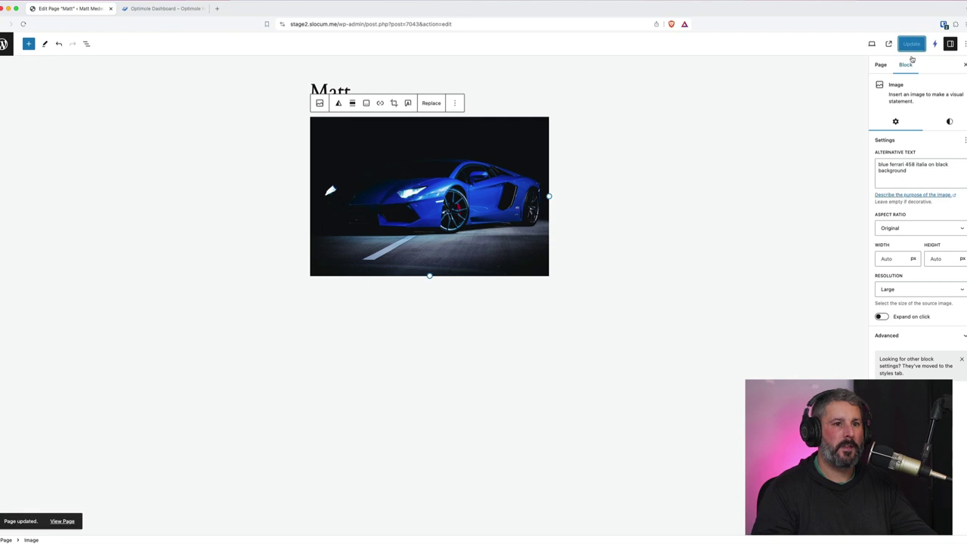
View the published page and check the blue car image's source address in a separate tab, closing that tab again
click(880, 44)
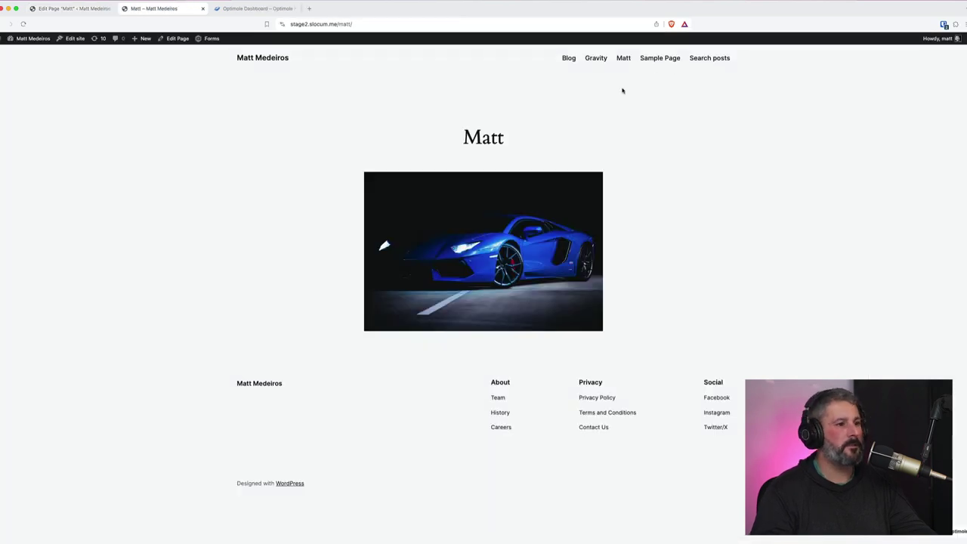
right_click(500, 213)
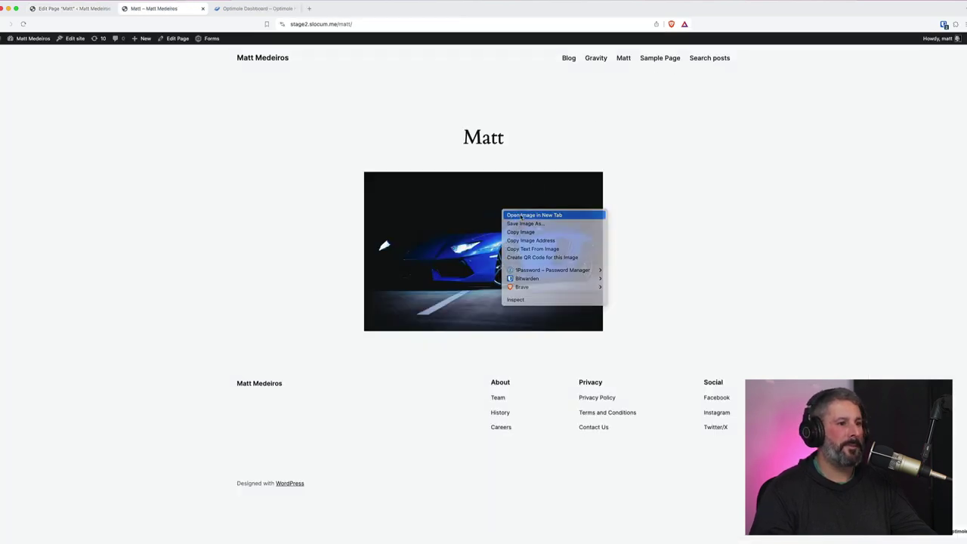
click(515, 215)
click(230, 8)
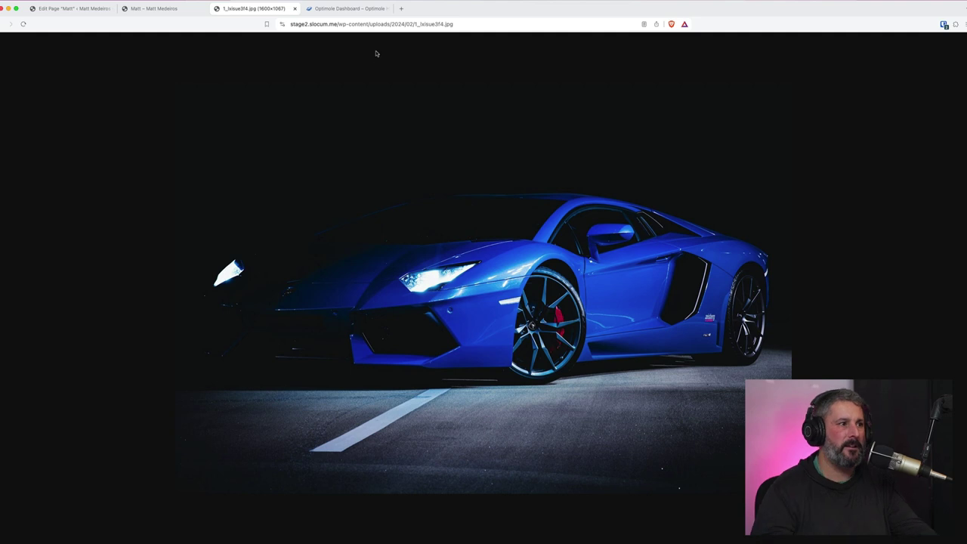
click(295, 9)
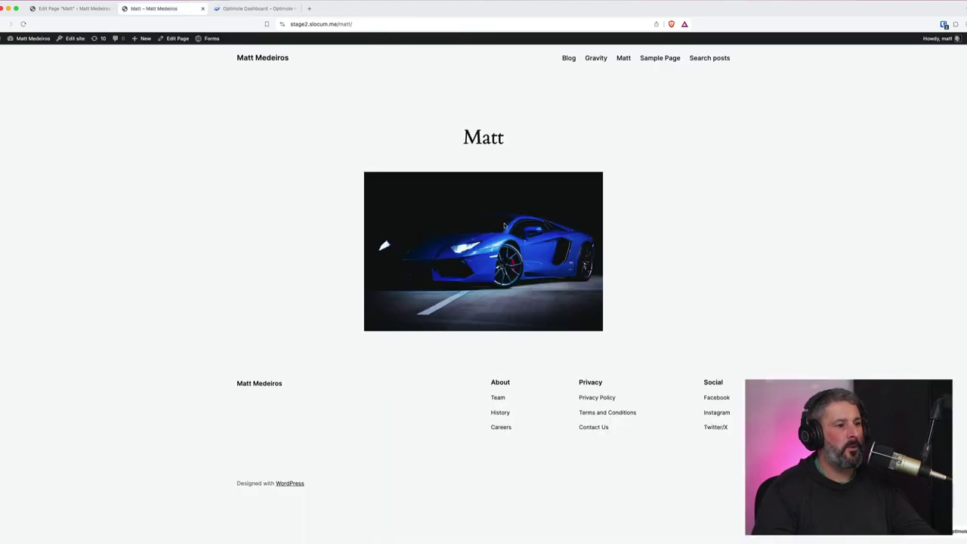
Reload the published page, open the blue car image in a new tab and examine its Optimole address
key(super+r)
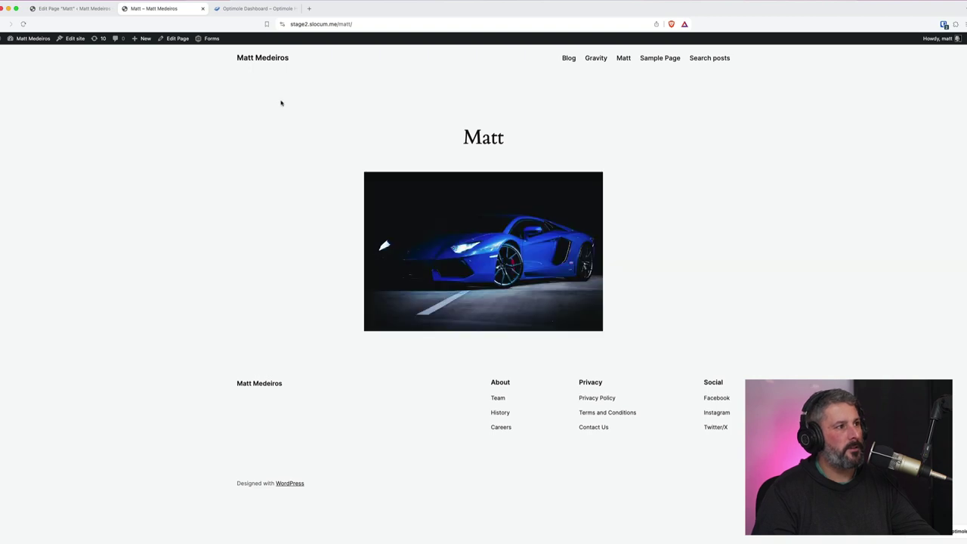
right_click(412, 188)
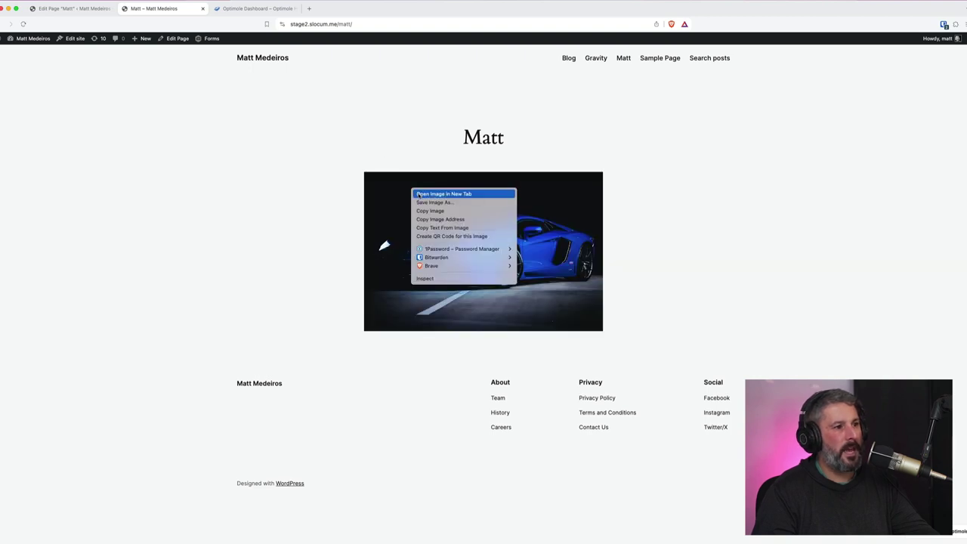
click(443, 194)
click(245, 9)
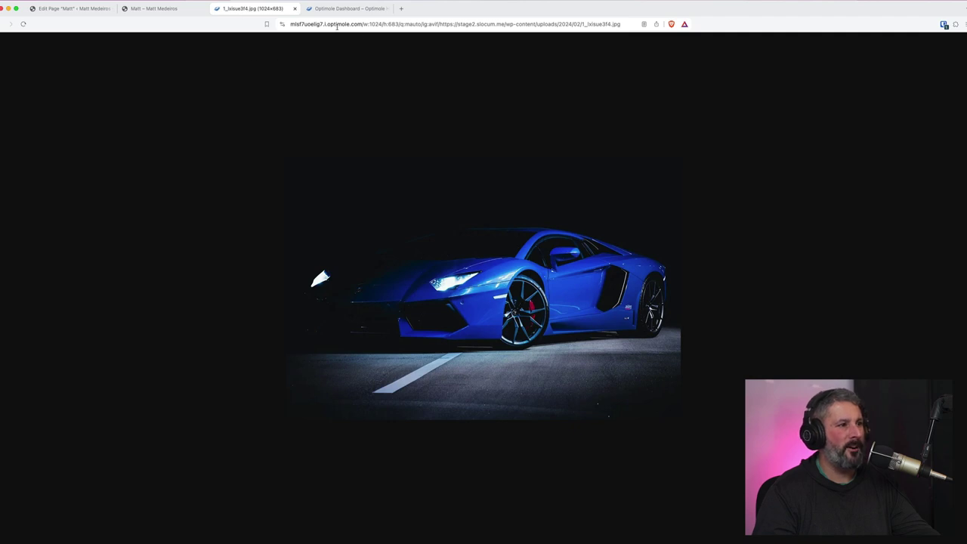
drag(292, 24, 412, 26)
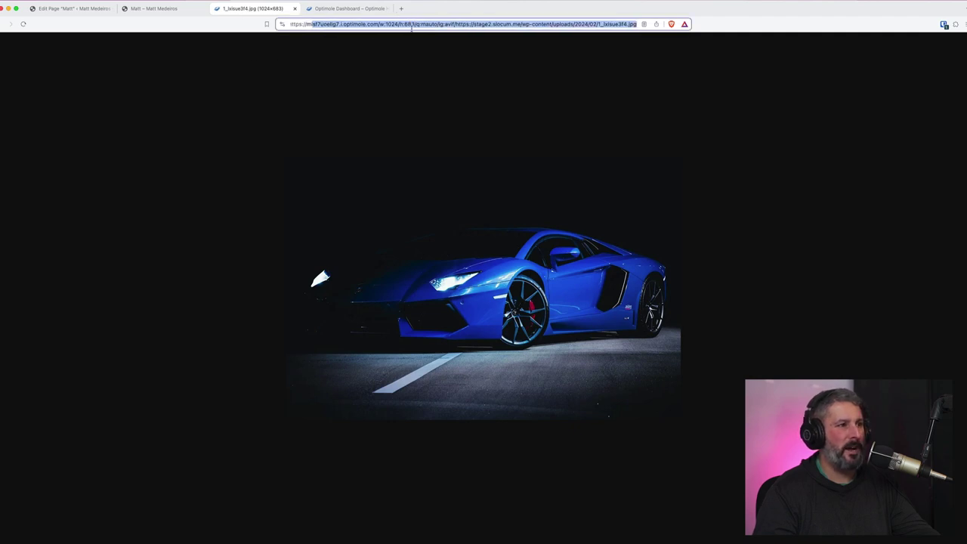
click(462, 70)
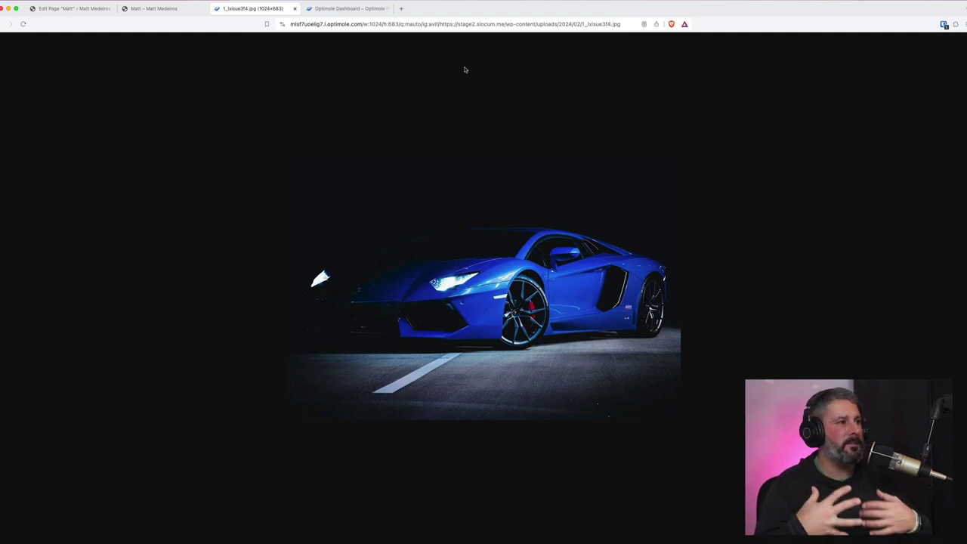
Inspect the blue car image on the published page to check its source and file size
click(173, 9)
right_click(452, 231)
click(482, 319)
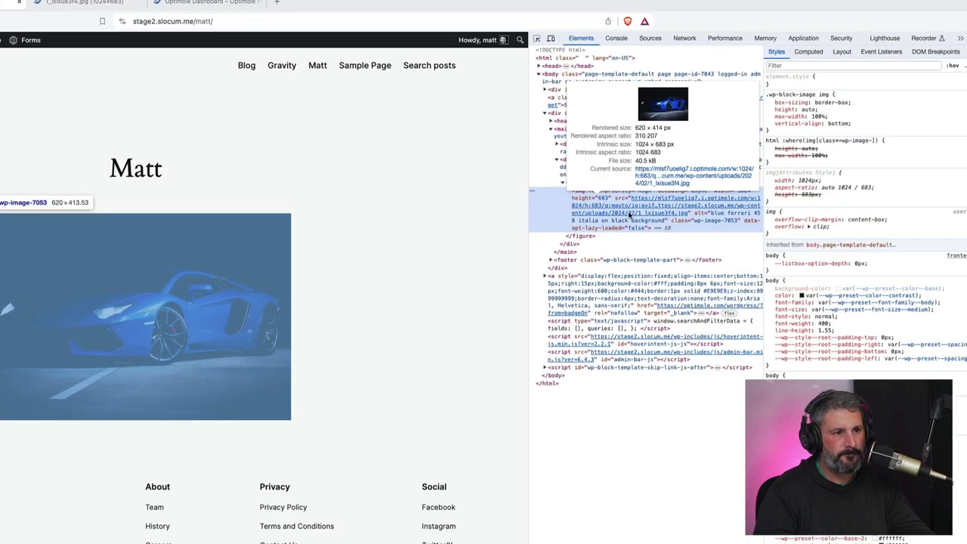
mouse_move(670, 173)
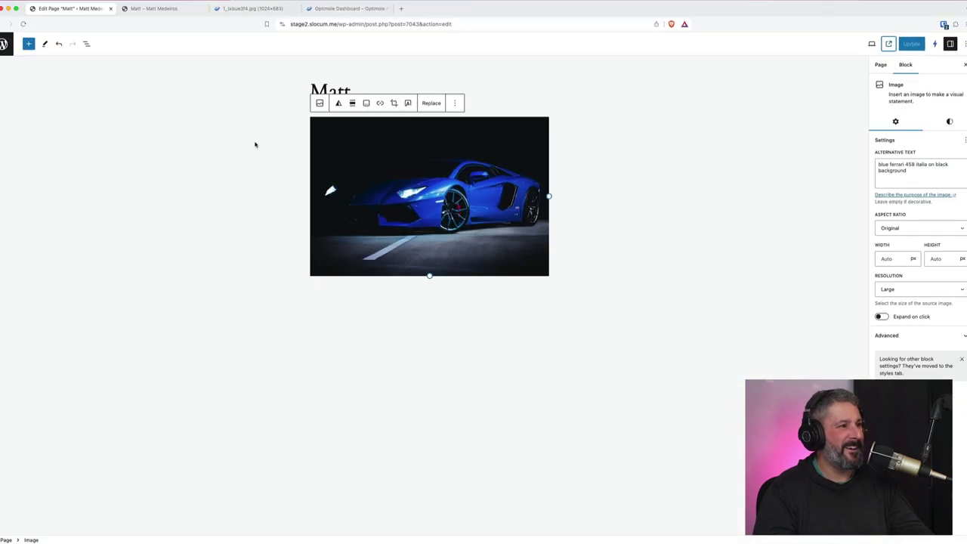
Leave the page editor and open the blue car photo's attachment details in the media library to compare its file size
click(6, 43)
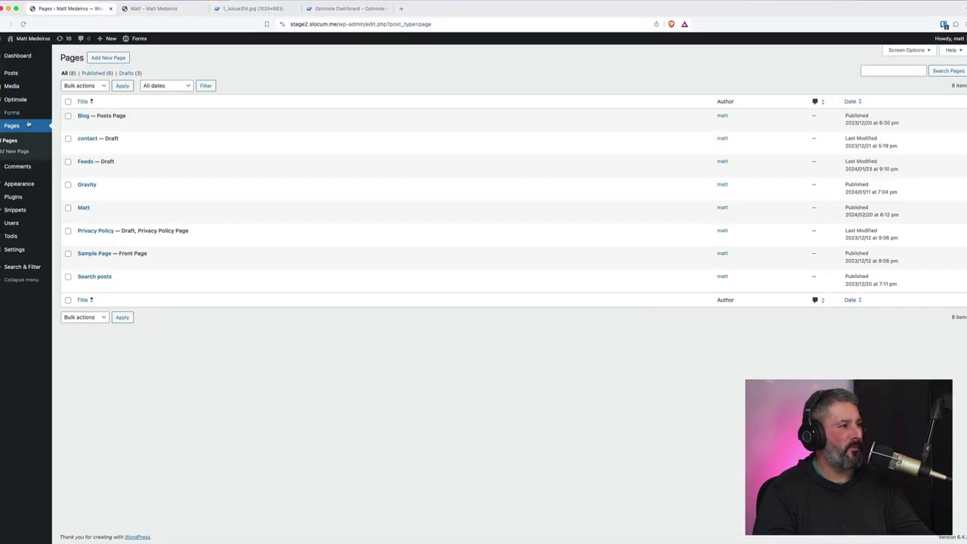
mouse_move(19, 89)
click(72, 86)
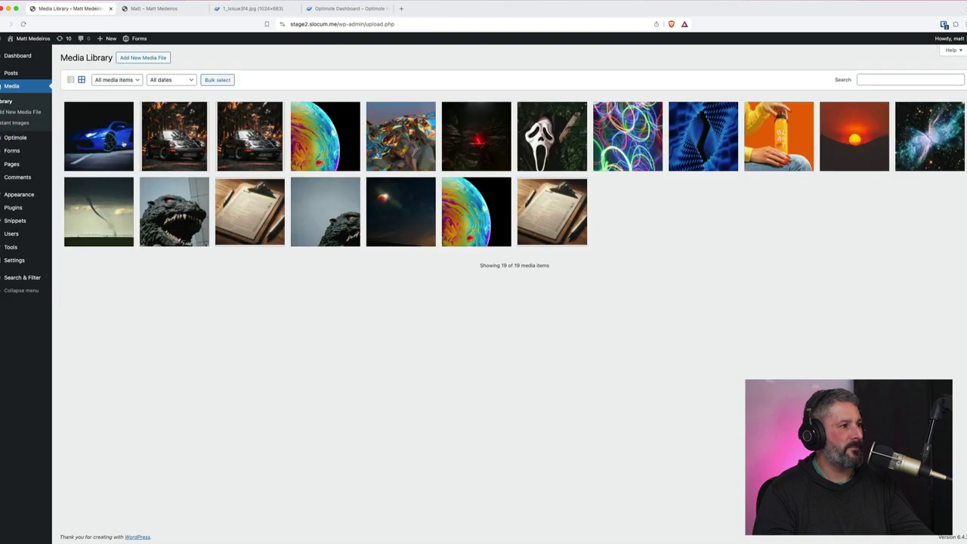
click(113, 143)
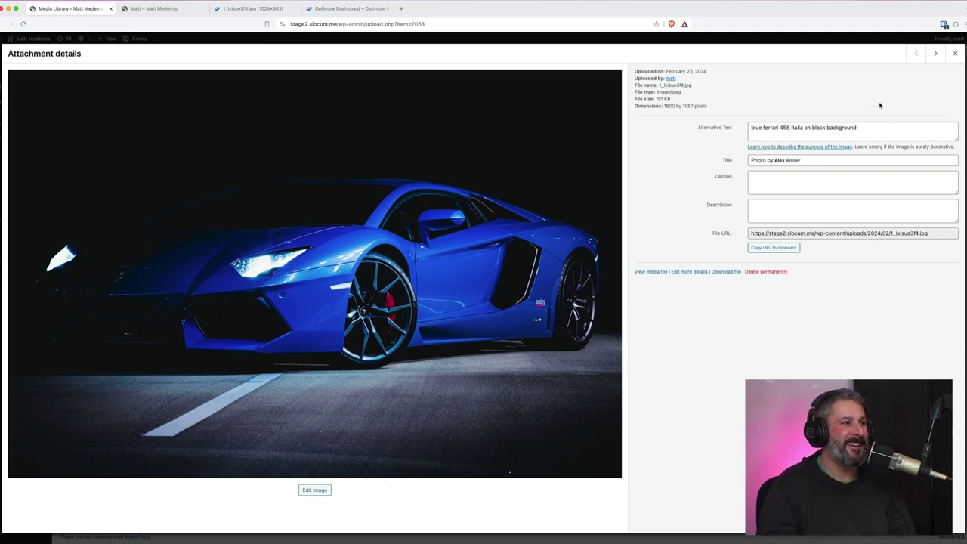
Return to the published page and check the blue car image's delivered file size and source in the page inspector
click(264, 9)
click(192, 9)
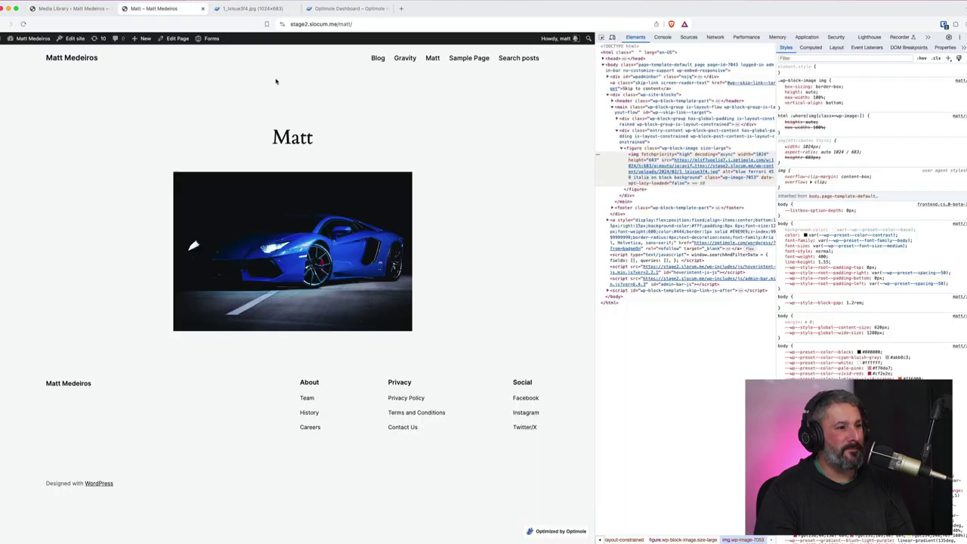
mouse_move(704, 171)
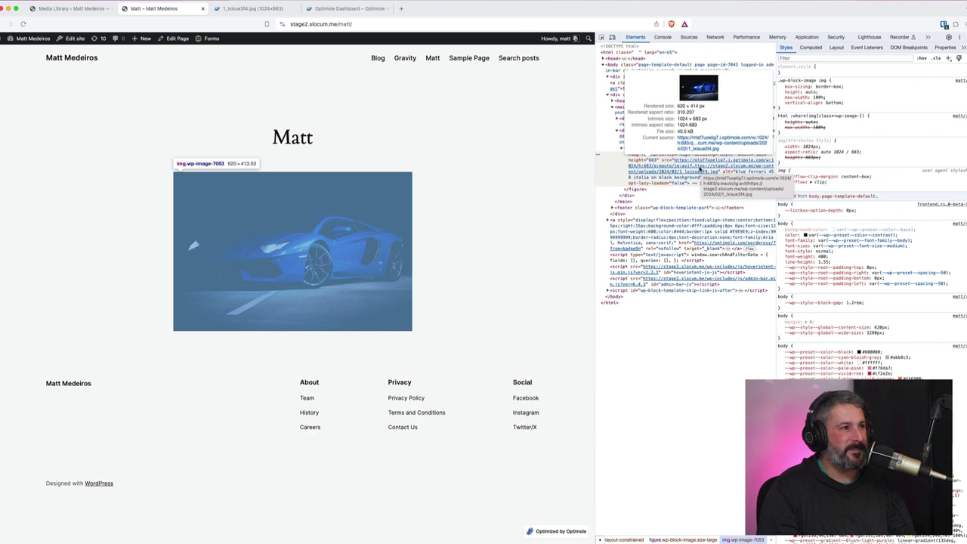
Switch to the Optimole cloud library and open the account's dashboard overview to view its usage statistics
click(315, 9)
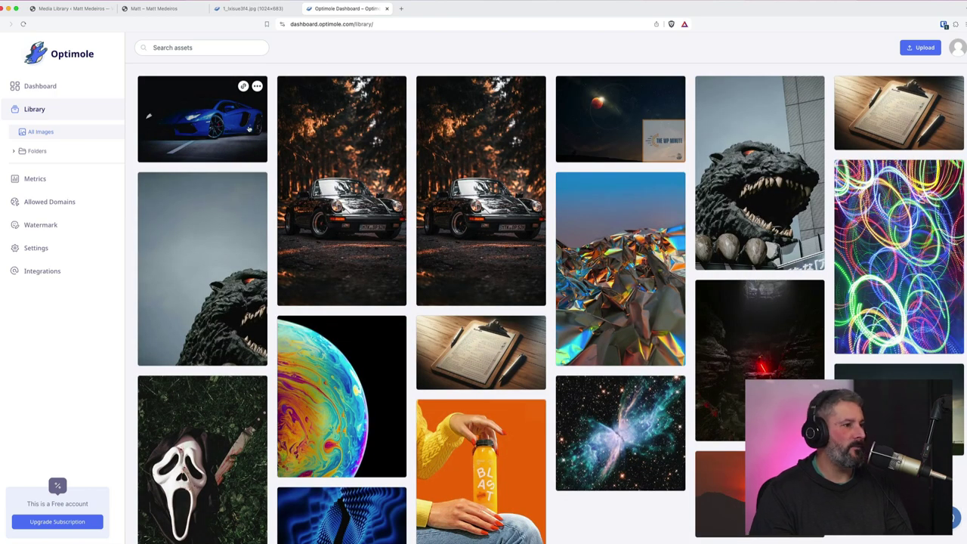
click(61, 85)
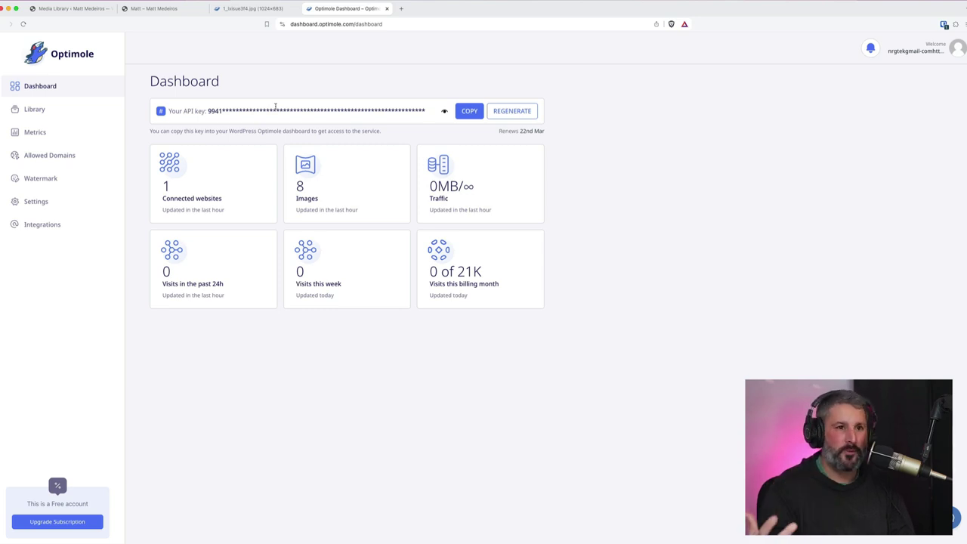
Return to the WordPress media library, close the blue car's attachment details and open the site's admin dashboard
click(230, 9)
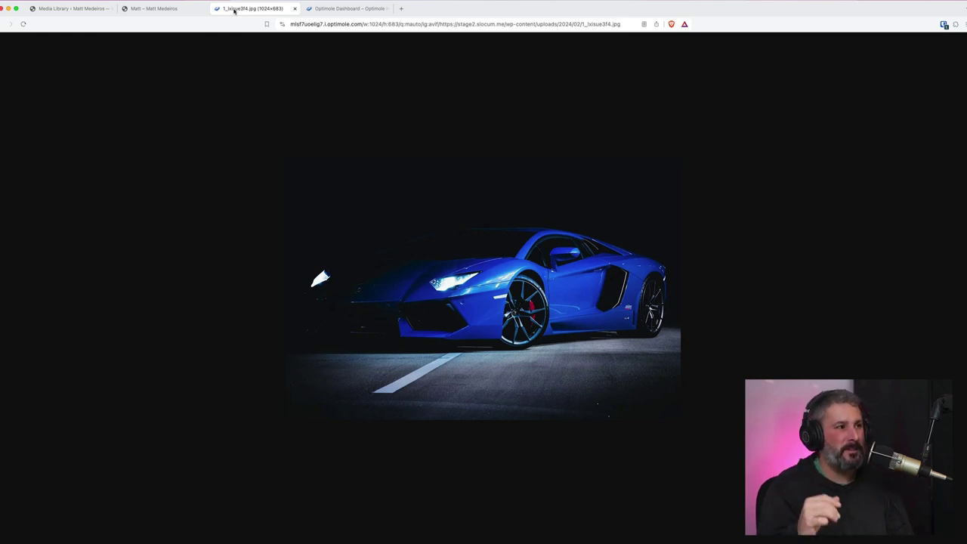
click(159, 8)
click(91, 8)
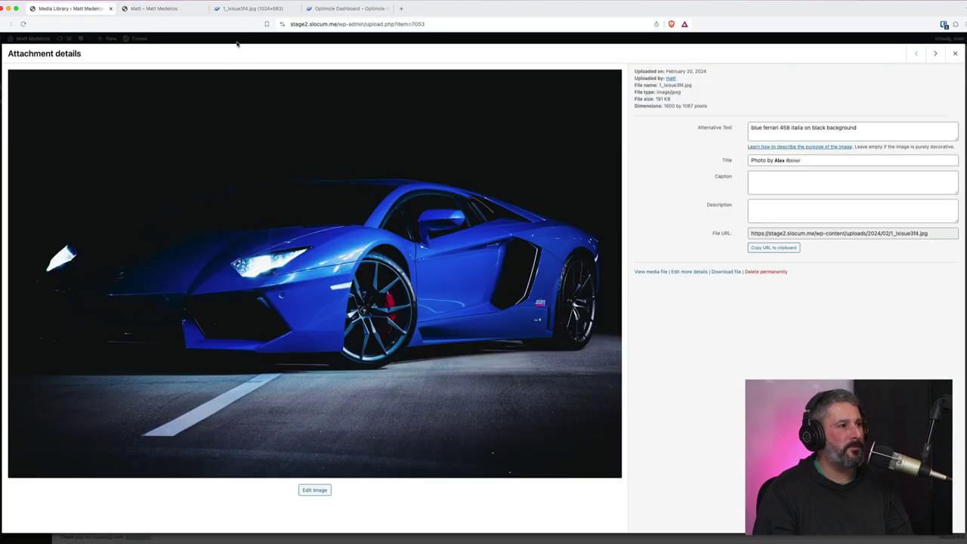
click(956, 55)
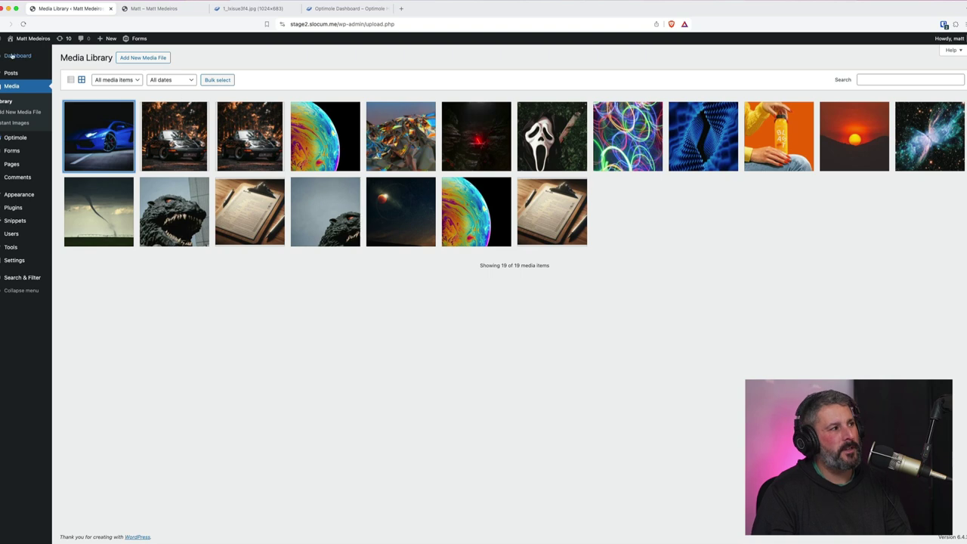
click(65, 57)
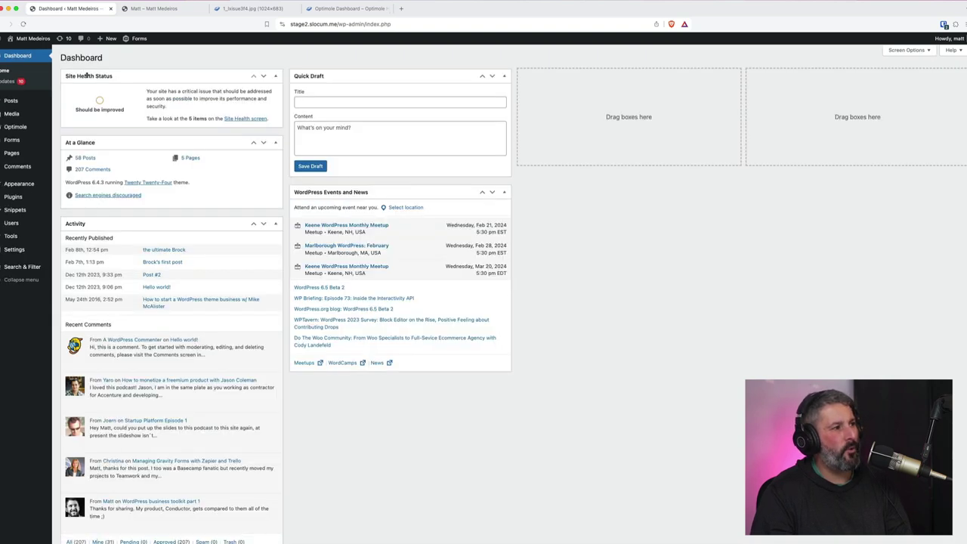